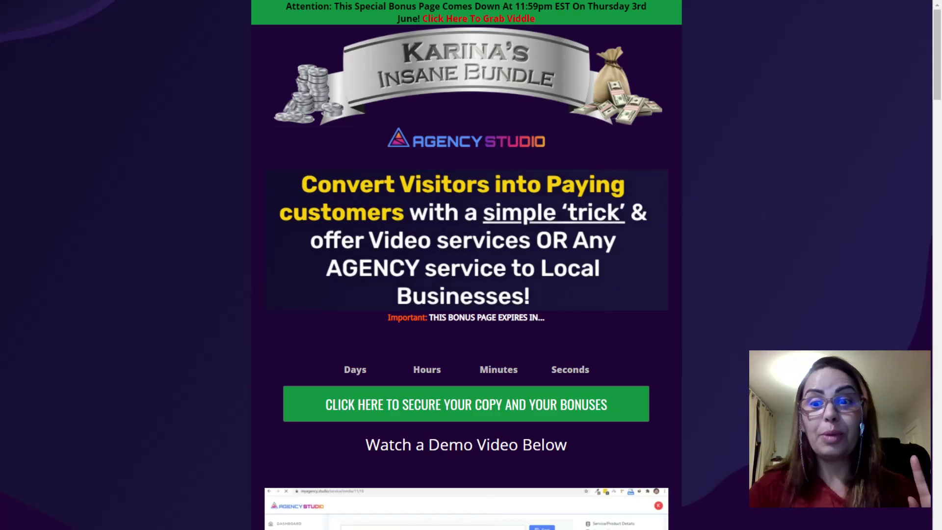
# - Scroll down the bonus page to the Bonus #1 Agency Studio market-funnel tutorial
pyautogui.scroll(-12, 728, 348)
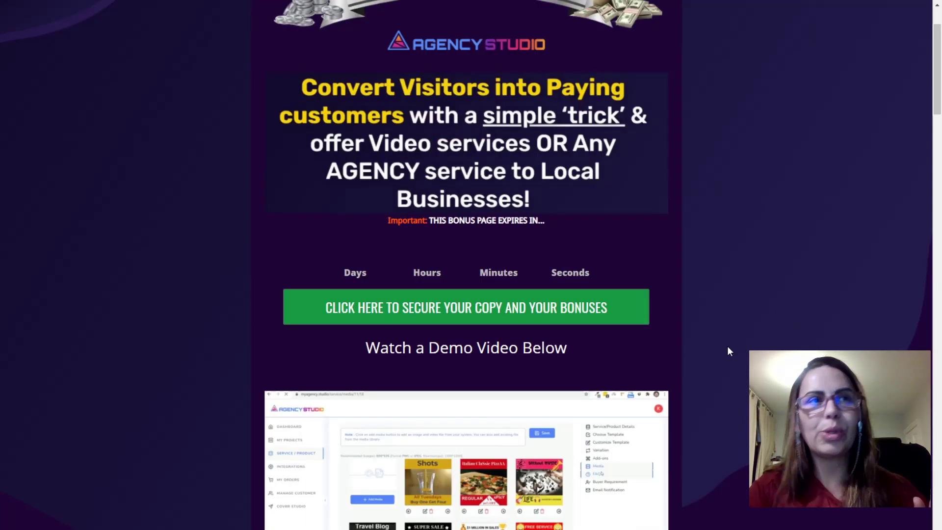
pyautogui.scroll(-10, 728, 349)
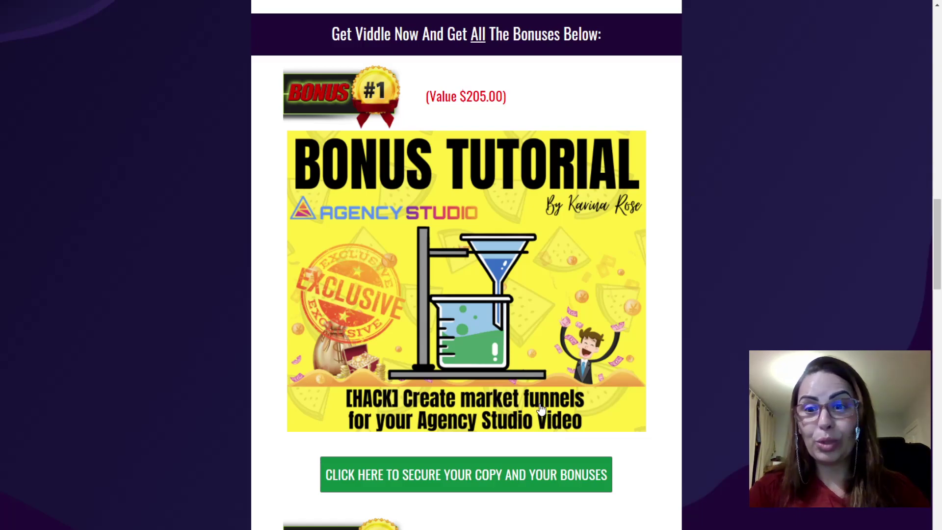
# - Scroll further down the bonus page past Bonus #2 and #3 to Bonus #4
pyautogui.scroll(-1, 538, 410)
pyautogui.scroll(-6, 538, 410)
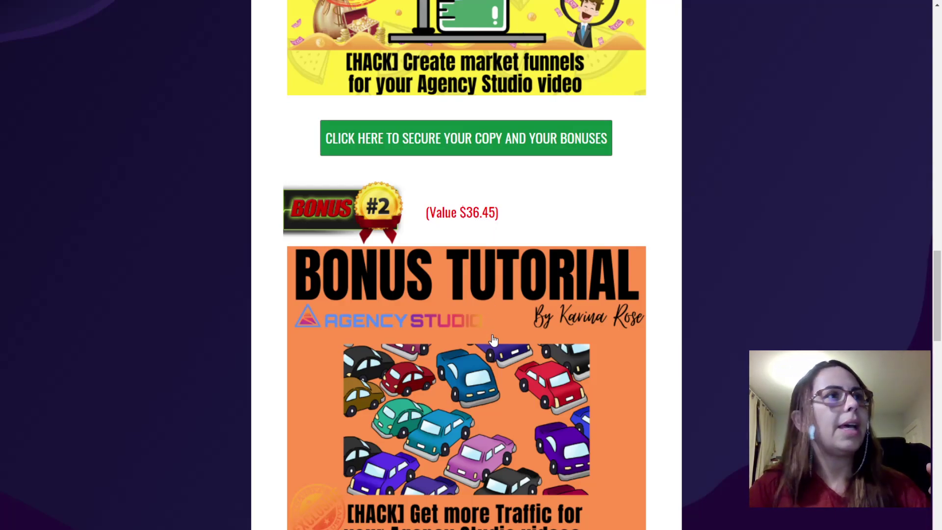
pyautogui.scroll(-2, 493, 338)
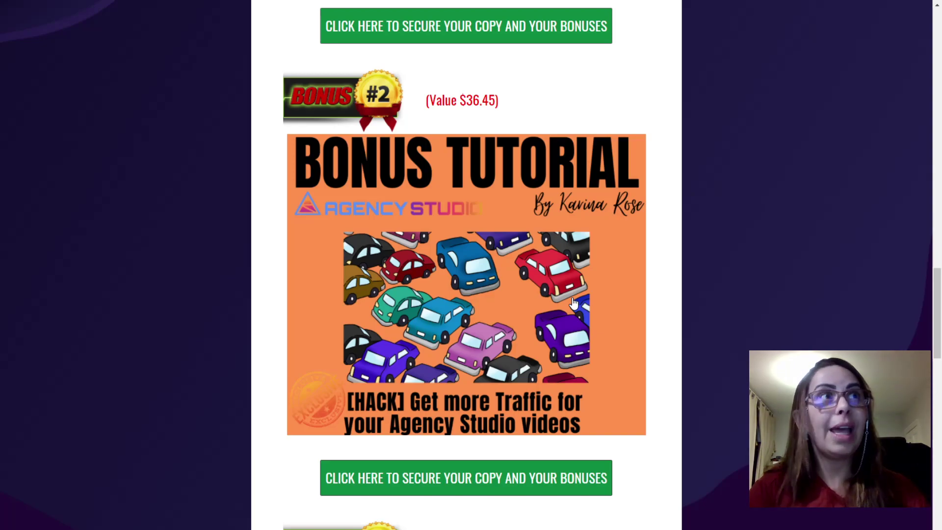
pyautogui.scroll(-3, 521, 330)
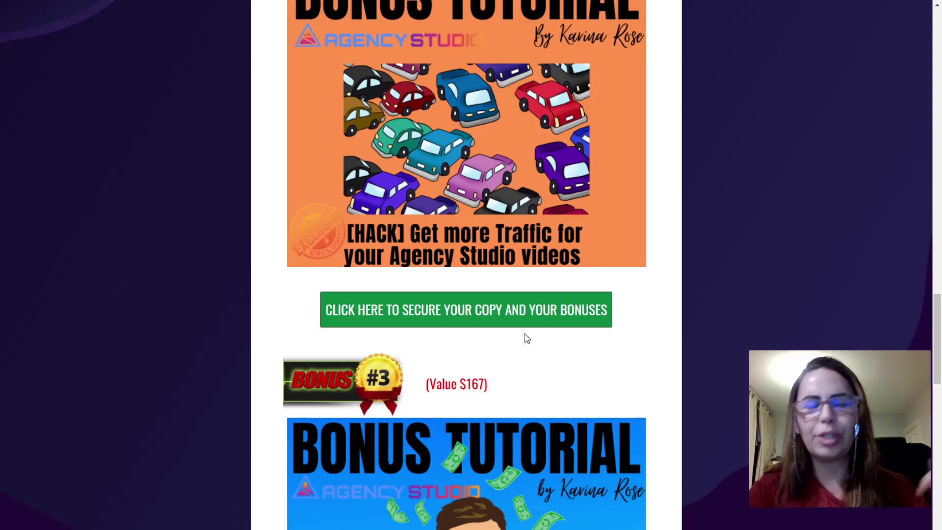
pyautogui.scroll(-3, 525, 334)
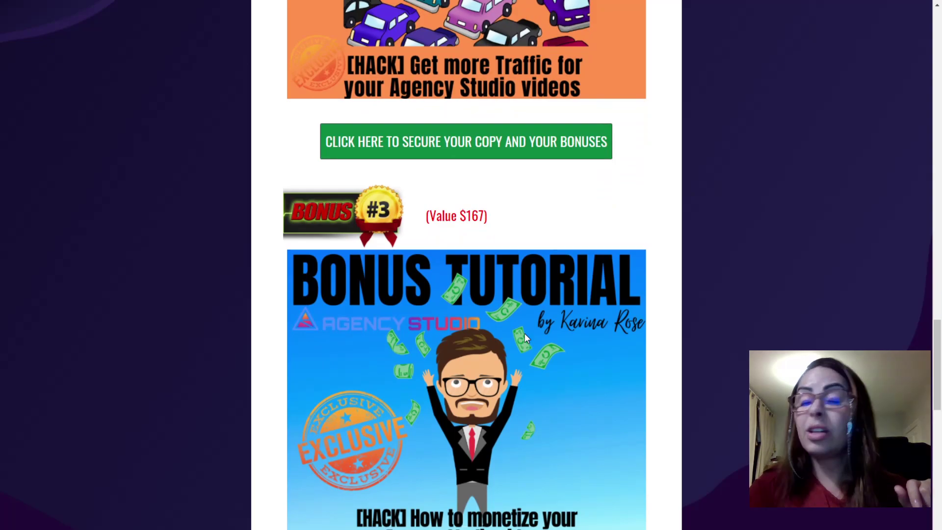
pyautogui.scroll(-2, 525, 337)
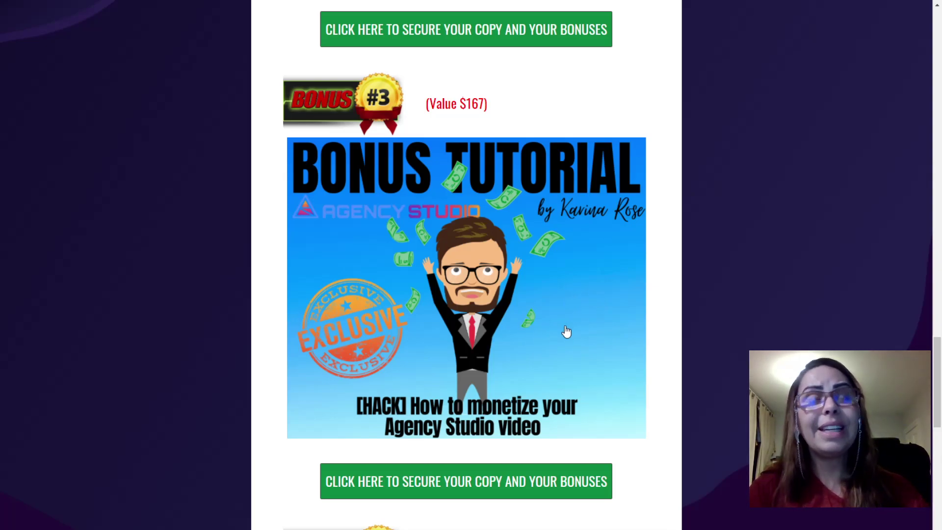
pyautogui.scroll(-3, 566, 336)
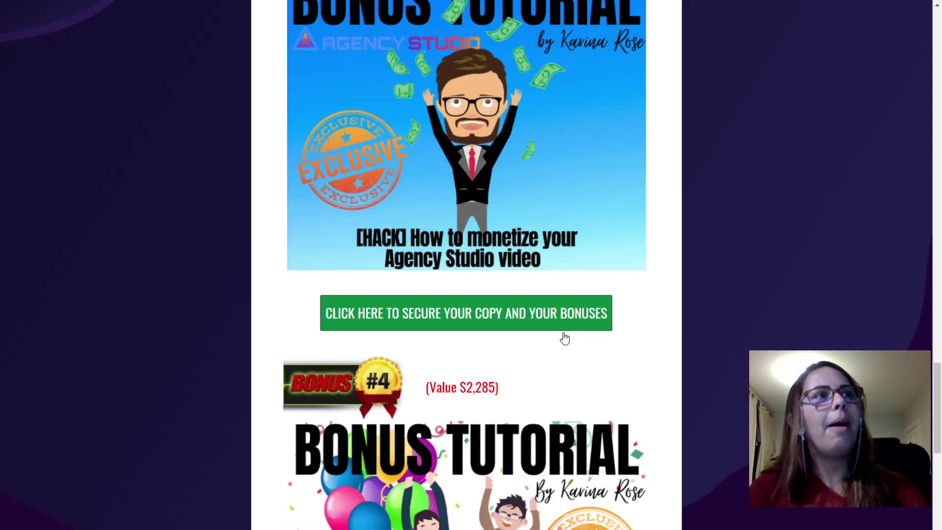
pyautogui.scroll(-3, 566, 339)
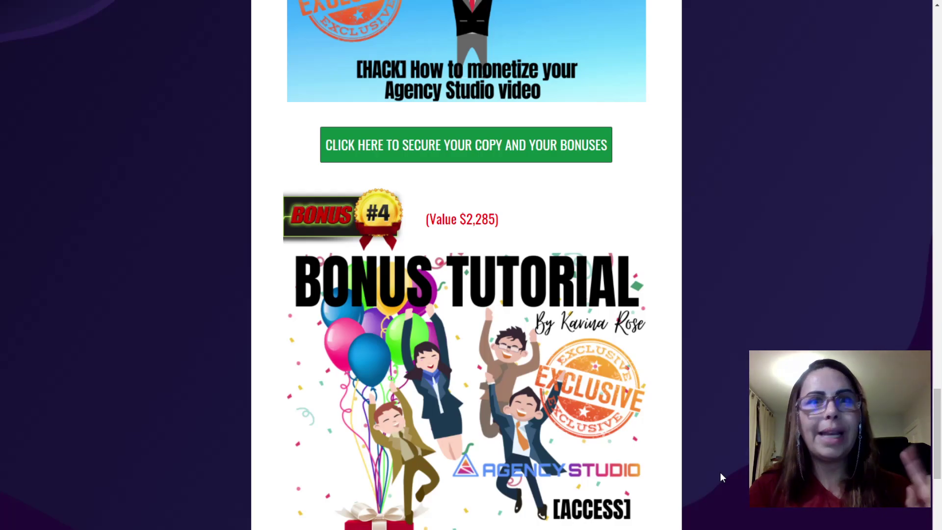
# - Scroll back to the top of the bonus page with the bundle header and countdown
pyautogui.scroll(10, 551, 291)
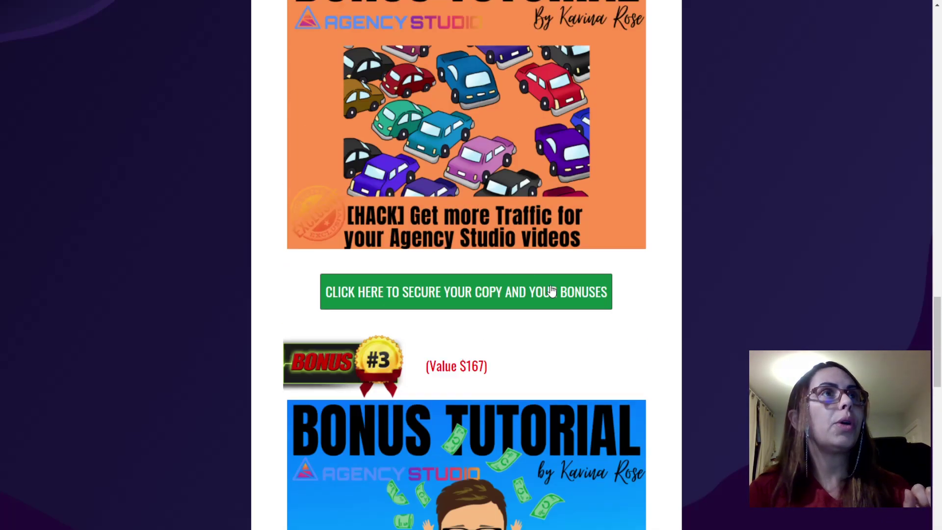
pyautogui.scroll(20, 552, 290)
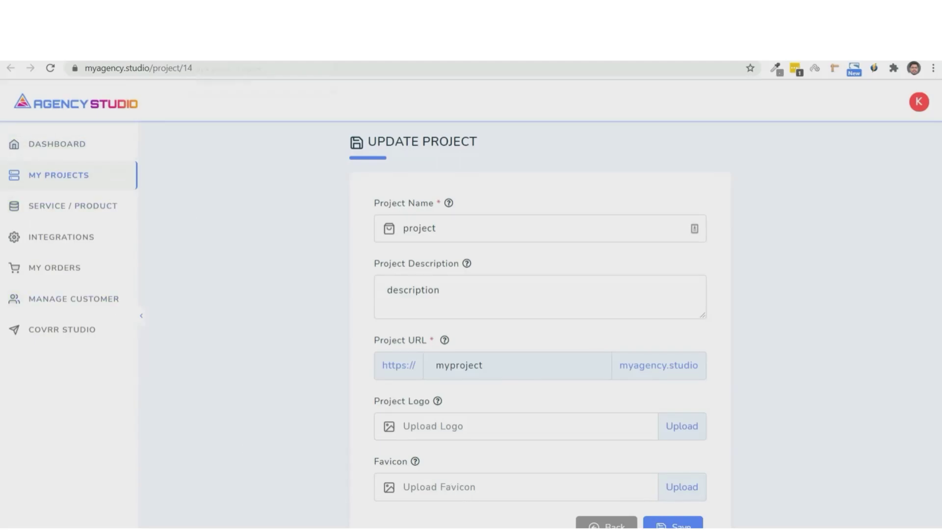
# - Go back from the Update Project form to the Project List page
pyautogui.hotkey('alt', 'Left')
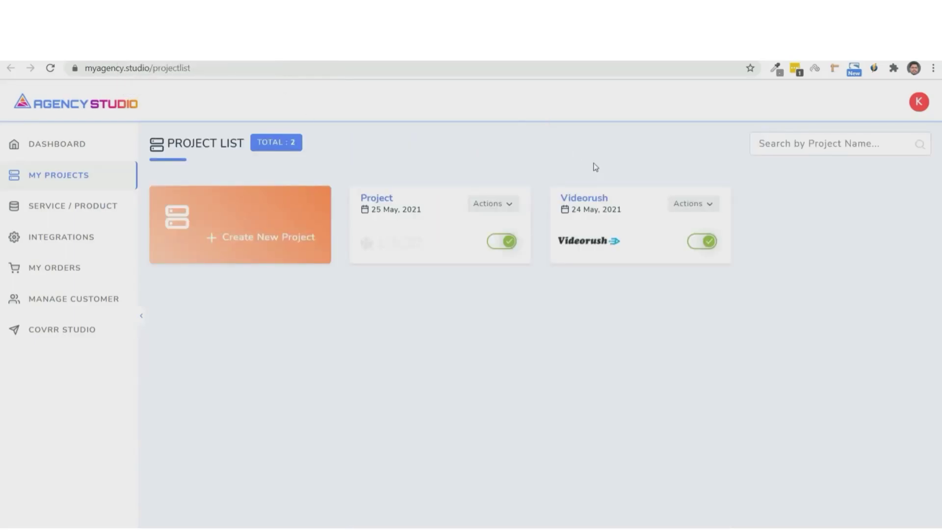
# - Choose Add Service / Product from the Videorush project's Actions menu
pyautogui.click(696, 206)
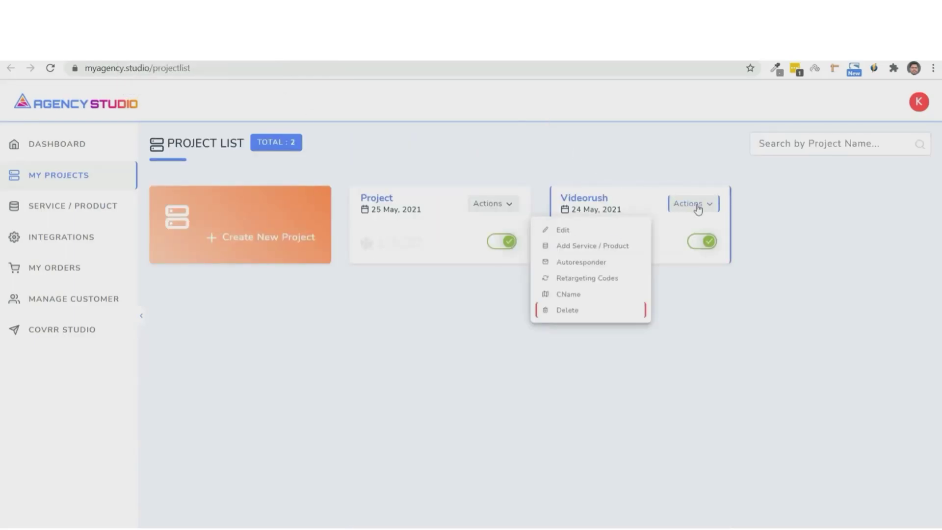
pyautogui.click(617, 246)
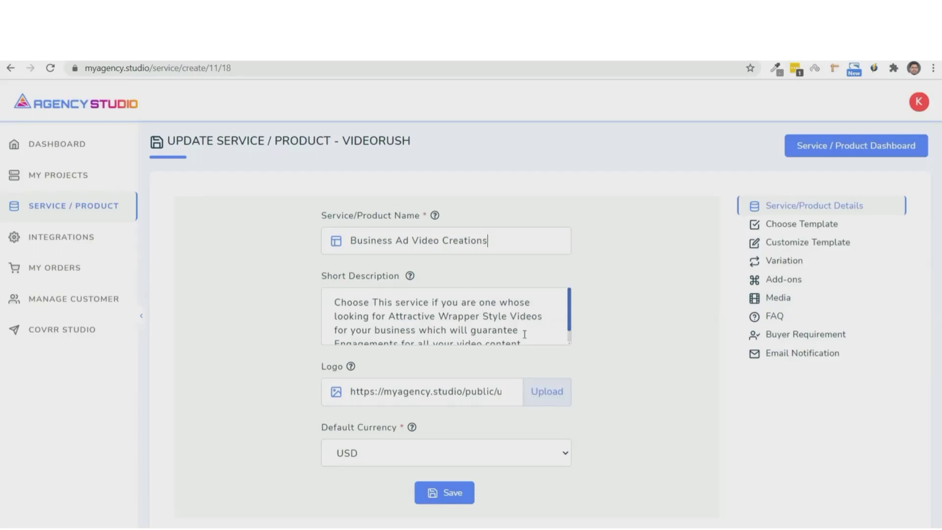
# - Keep USD as default currency and save the Business Ad Video Creations service details
pyautogui.scroll(-1, 533, 329)
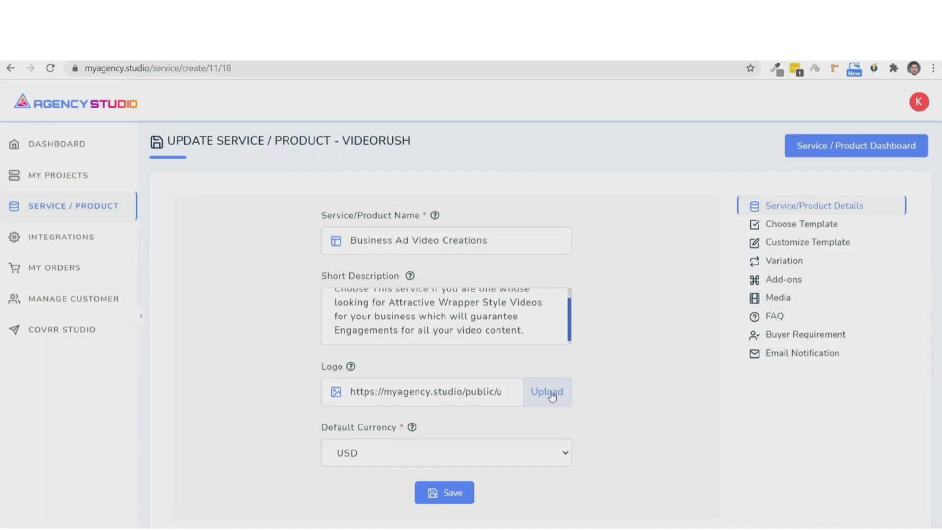
pyautogui.click(474, 459)
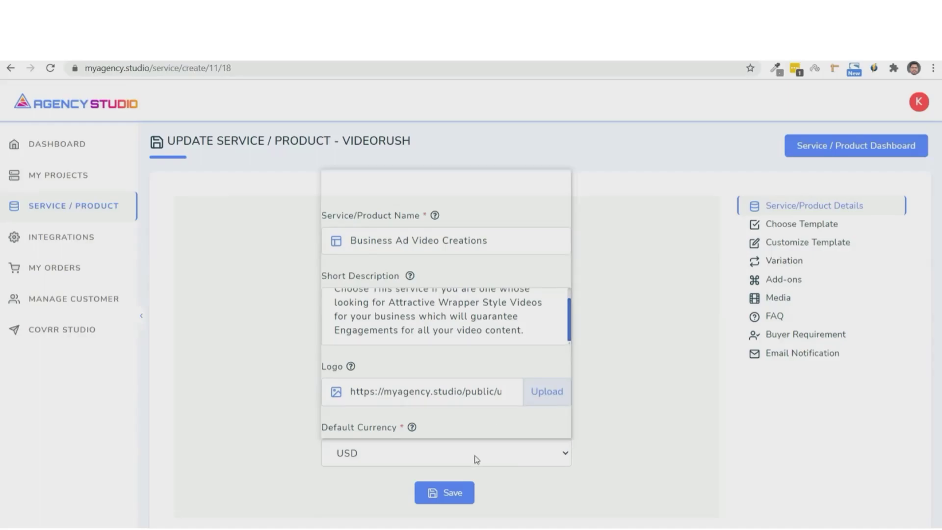
pyautogui.click(474, 460)
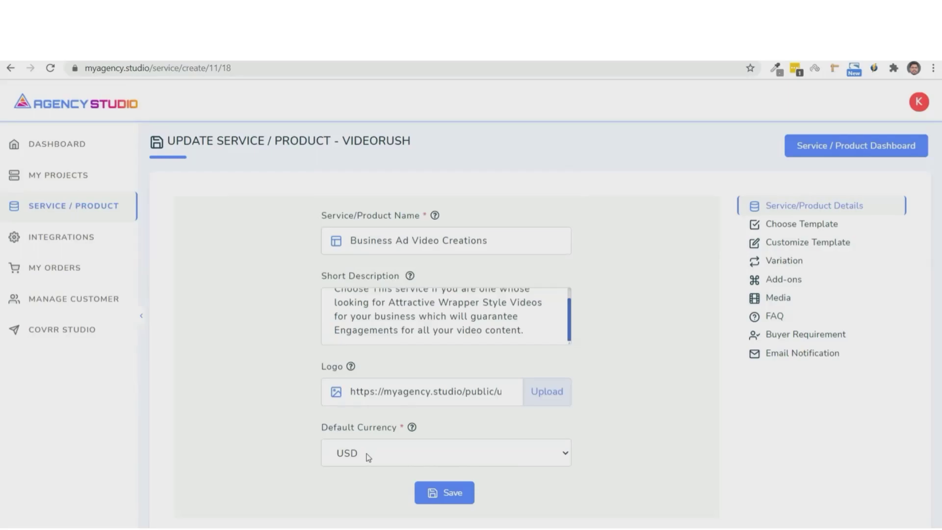
pyautogui.click(444, 496)
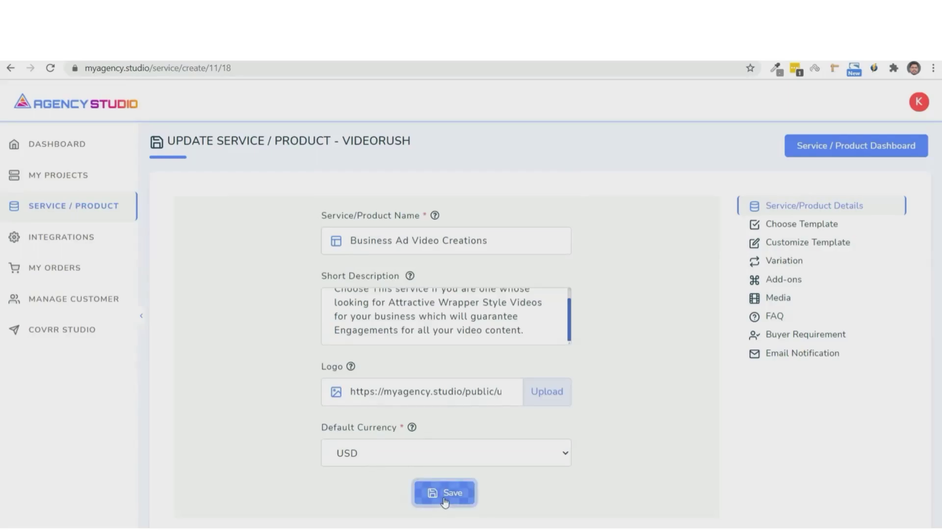
pyautogui.click(803, 228)
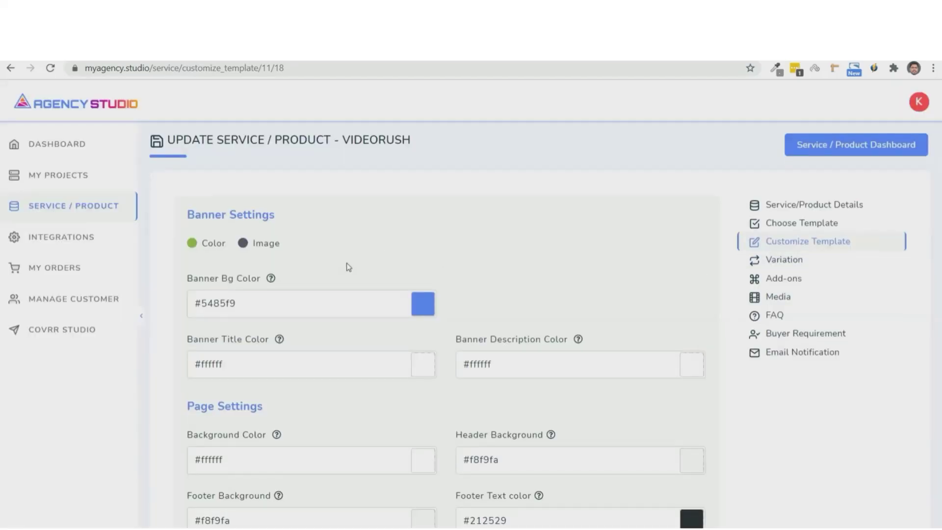
pyautogui.scroll(-1, 347, 265)
pyautogui.click(301, 239)
pyautogui.click(263, 301)
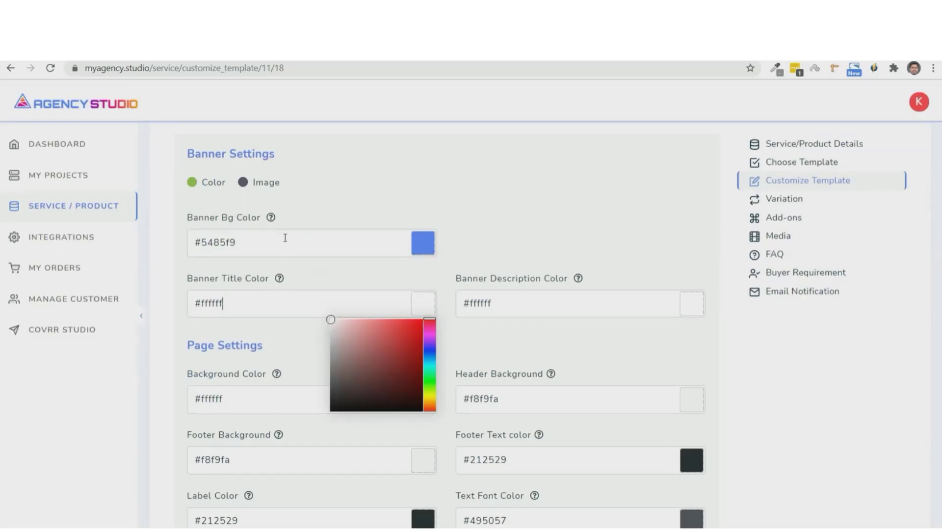
pyautogui.scroll(-2, 282, 237)
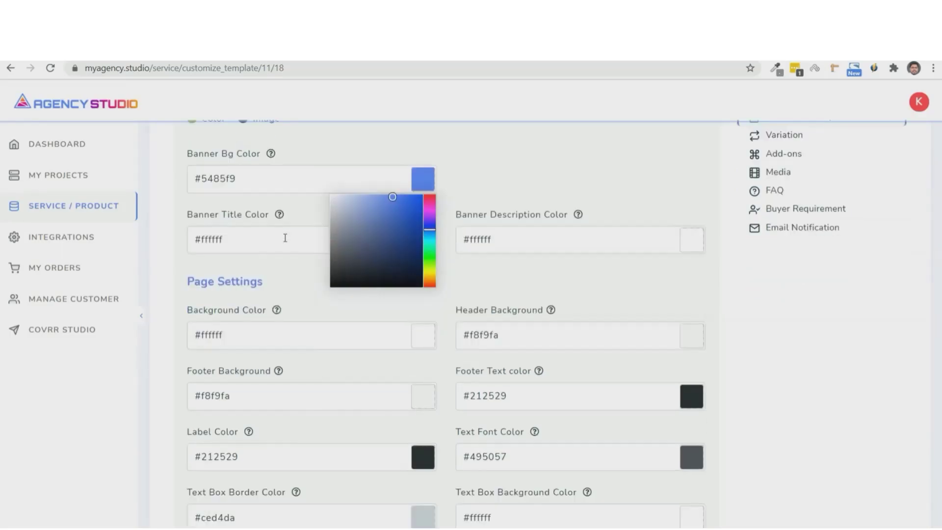
pyautogui.click(275, 271)
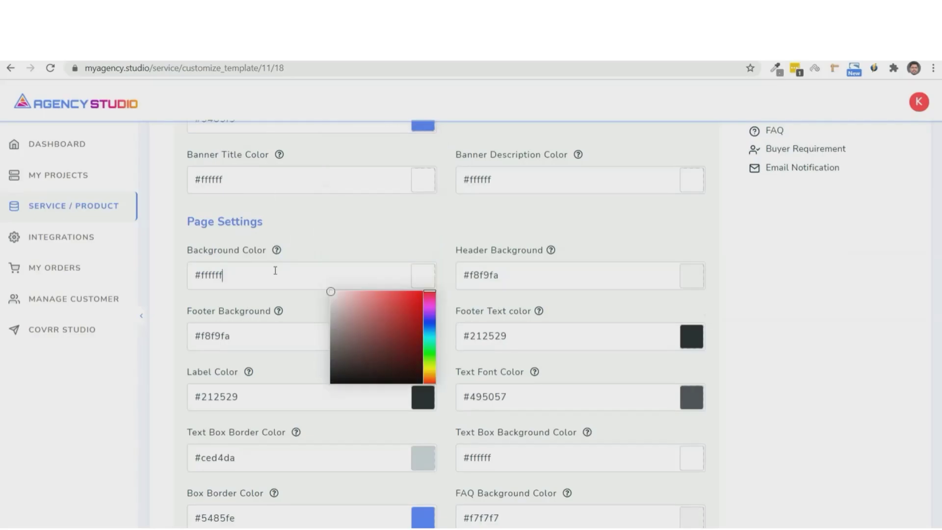
pyautogui.click(294, 392)
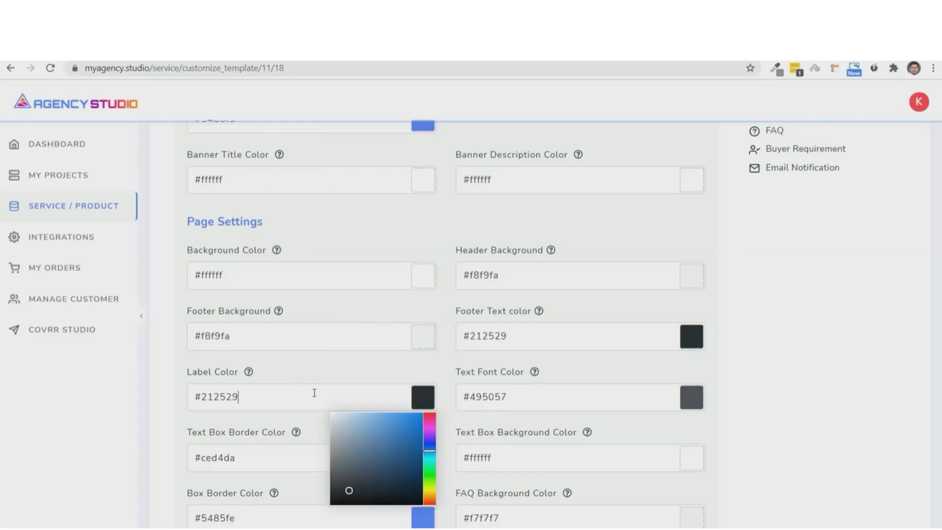
pyautogui.scroll(-4, 316, 393)
pyautogui.scroll(7, 777, 277)
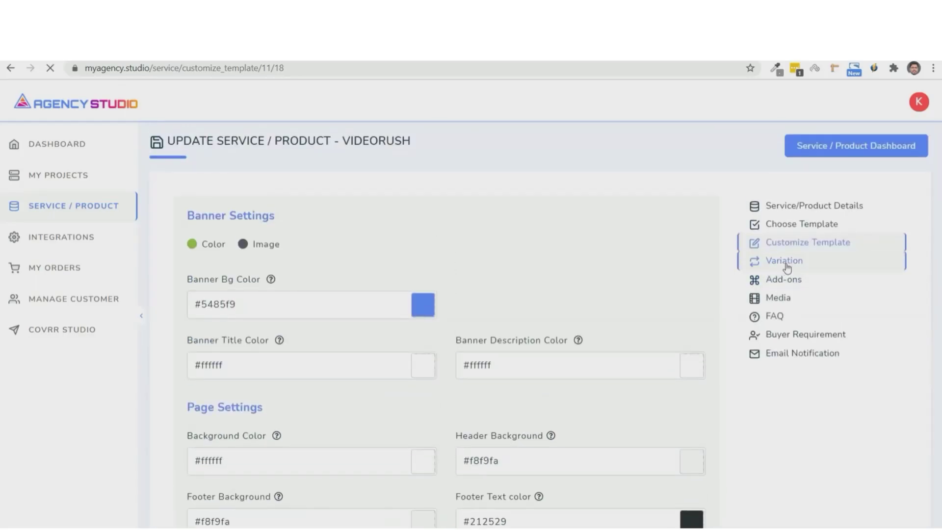
# - Save the Videorush pricing variations of 15, 30 and 45 USD
pyautogui.click(784, 261)
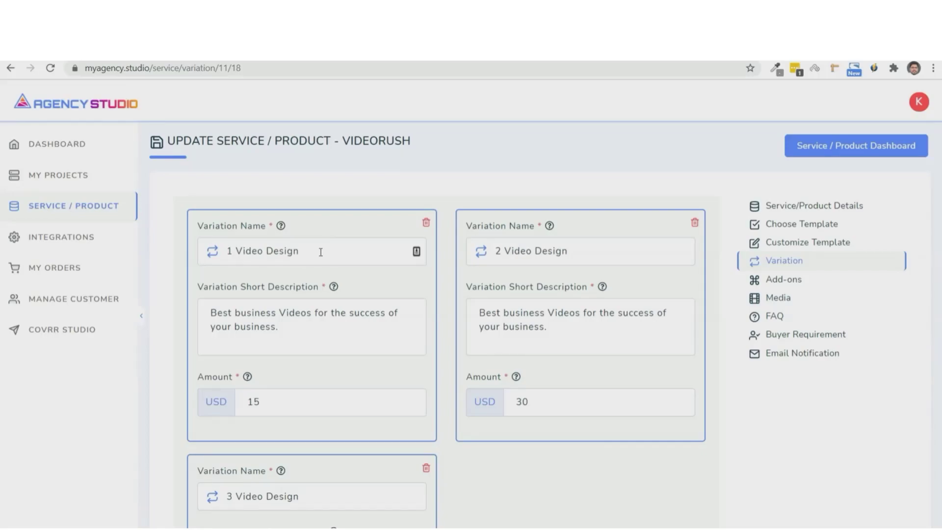
pyautogui.scroll(-3, 326, 248)
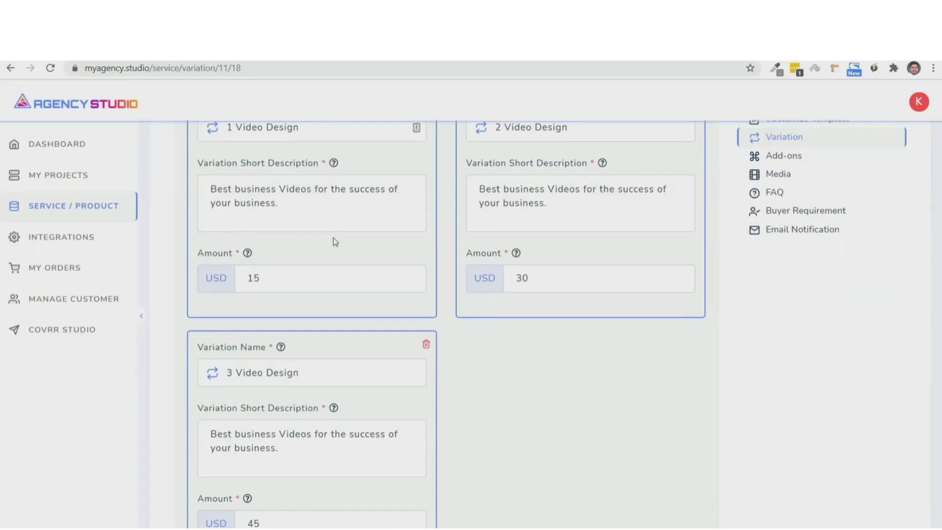
pyautogui.scroll(-3, 334, 240)
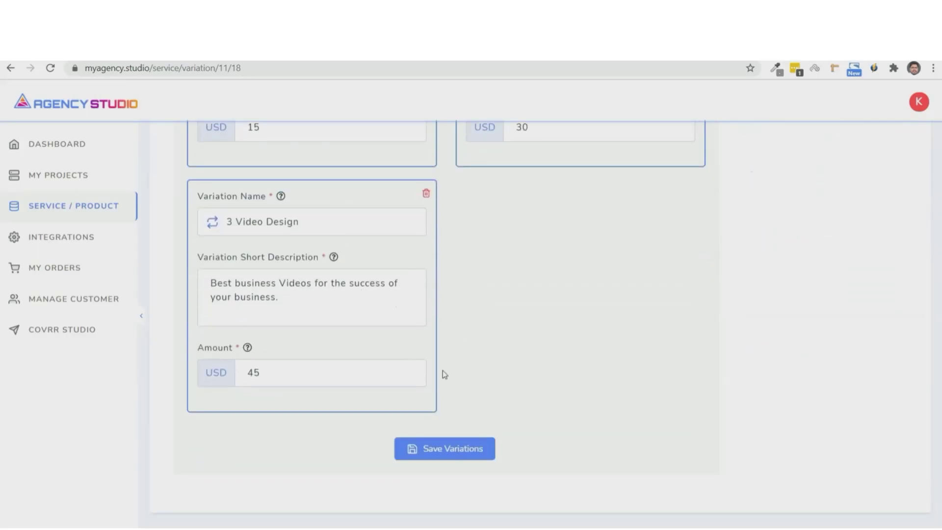
pyautogui.click(462, 450)
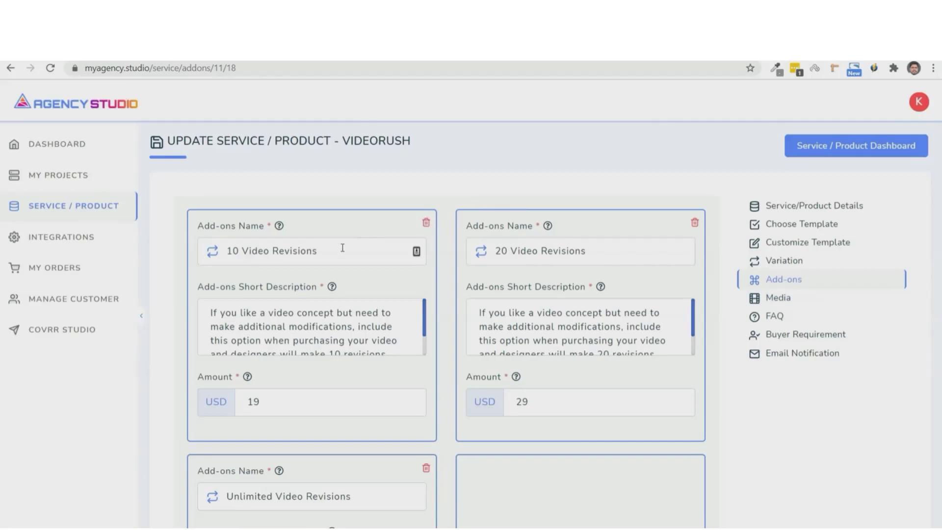
# - Browse the Videorush media gallery and its Add Media options
pyautogui.scroll(-3, 342, 248)
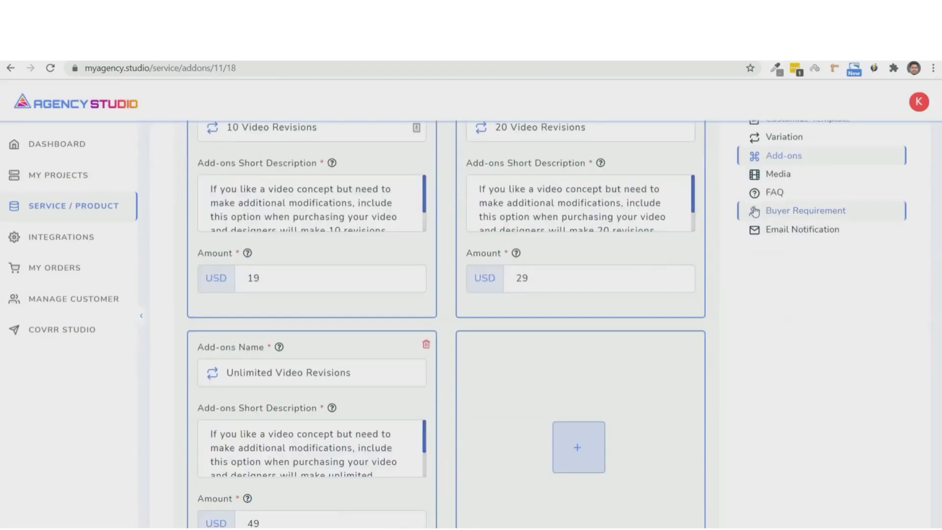
pyautogui.click(778, 178)
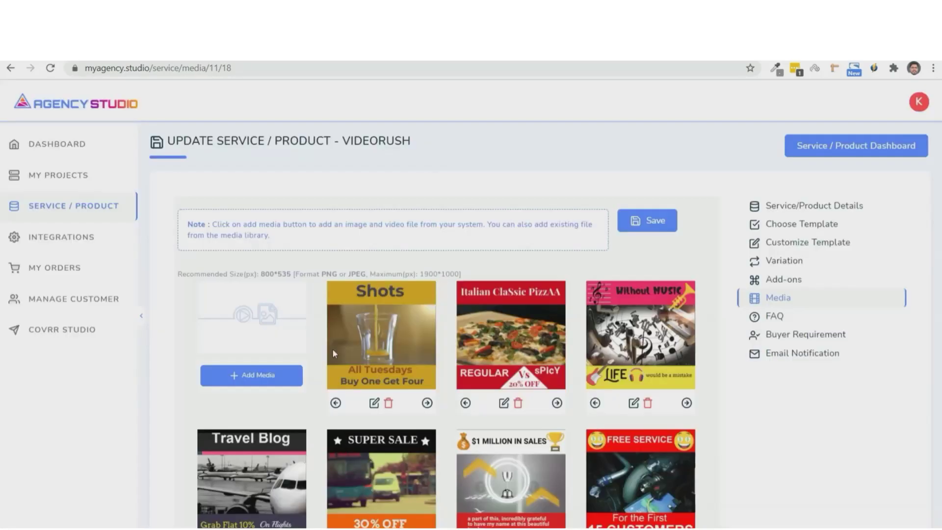
pyautogui.click(266, 379)
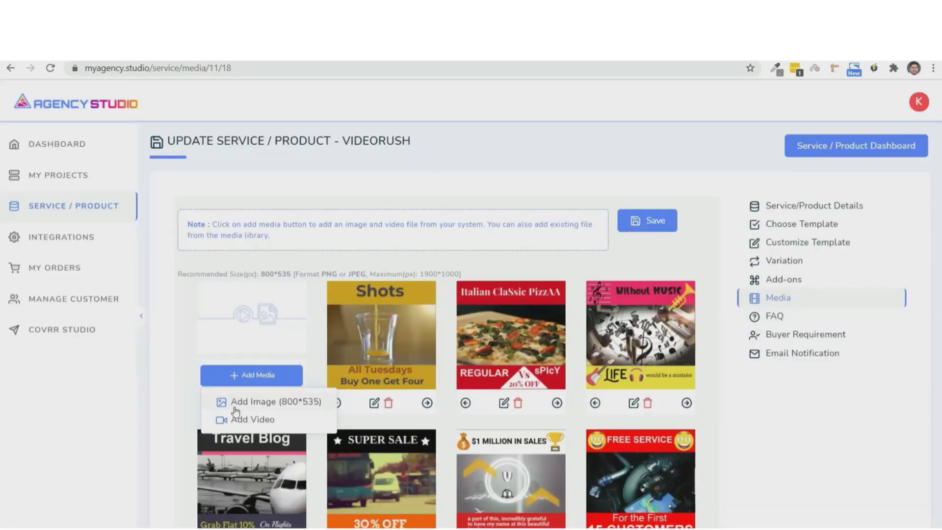
pyautogui.scroll(-5, 592, 345)
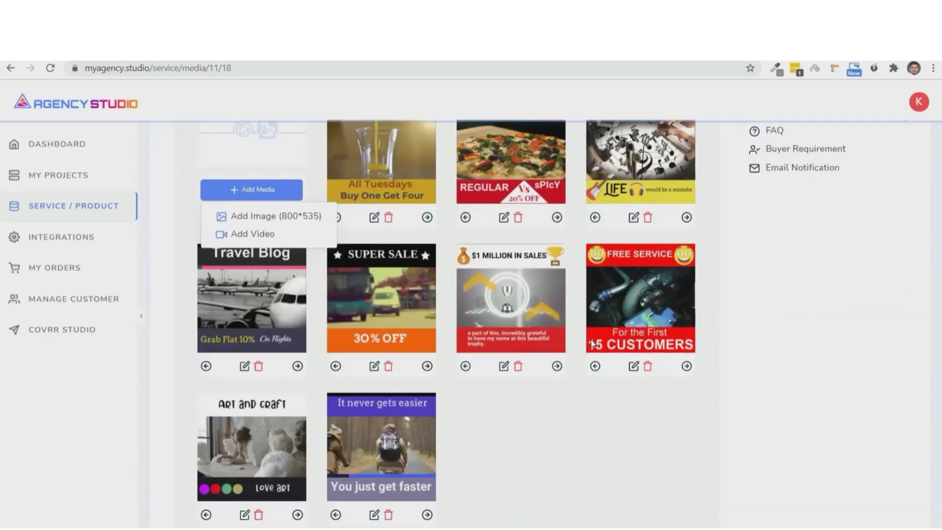
pyautogui.scroll(4, 668, 323)
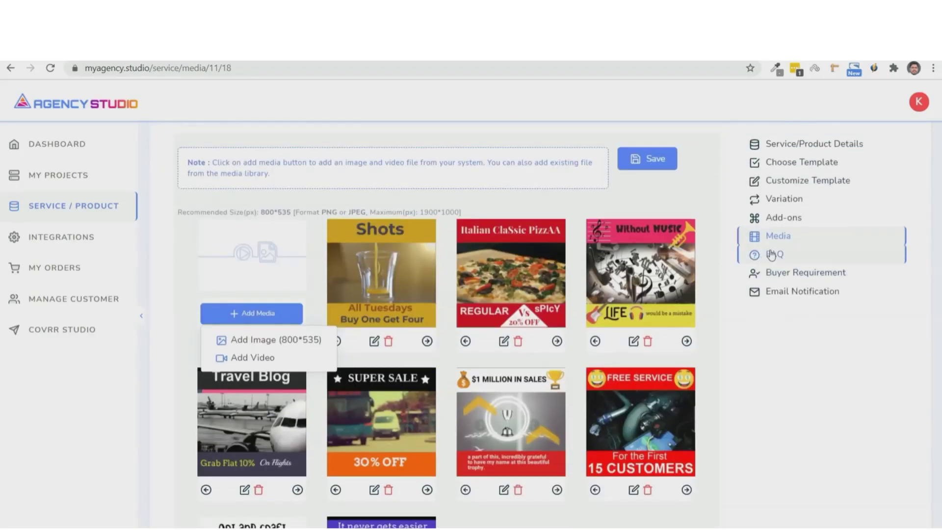
pyautogui.click(785, 254)
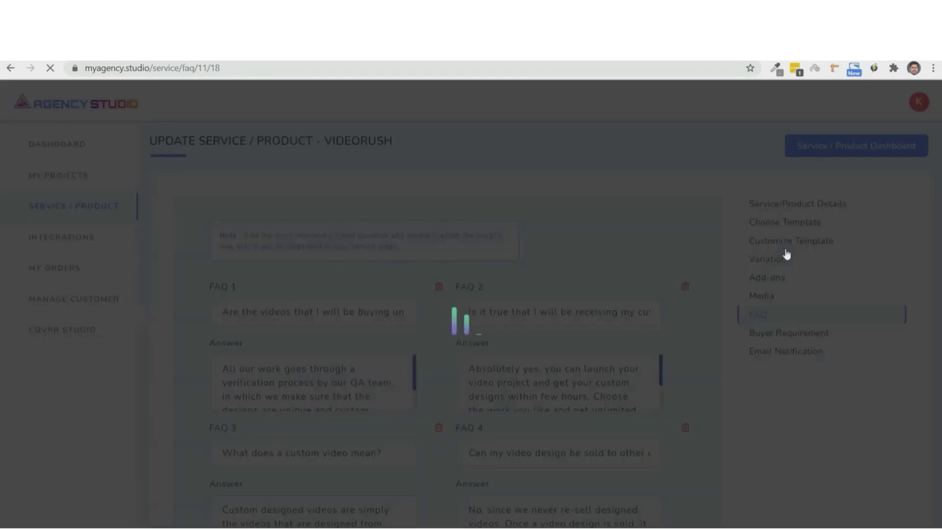
# - Scroll through the Videorush service's FAQ list
pyautogui.scroll(-3, 569, 263)
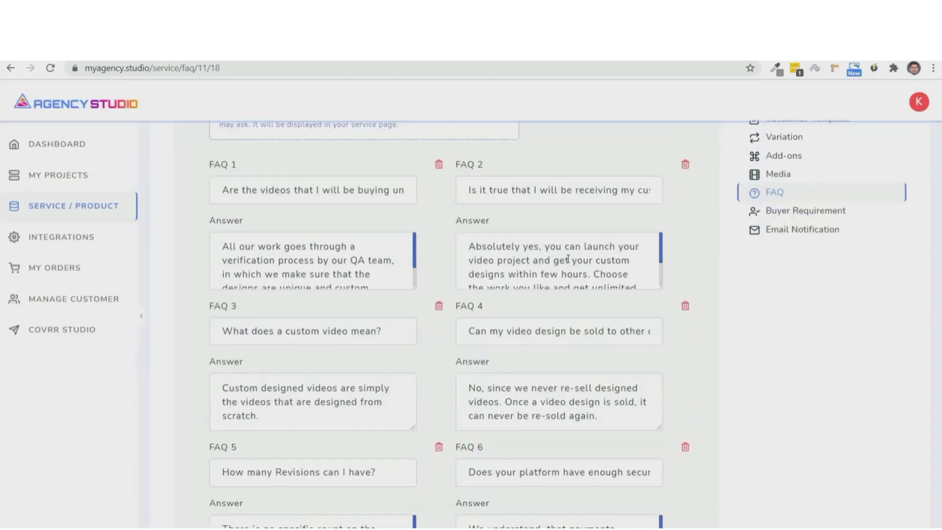
pyautogui.scroll(-10, 568, 259)
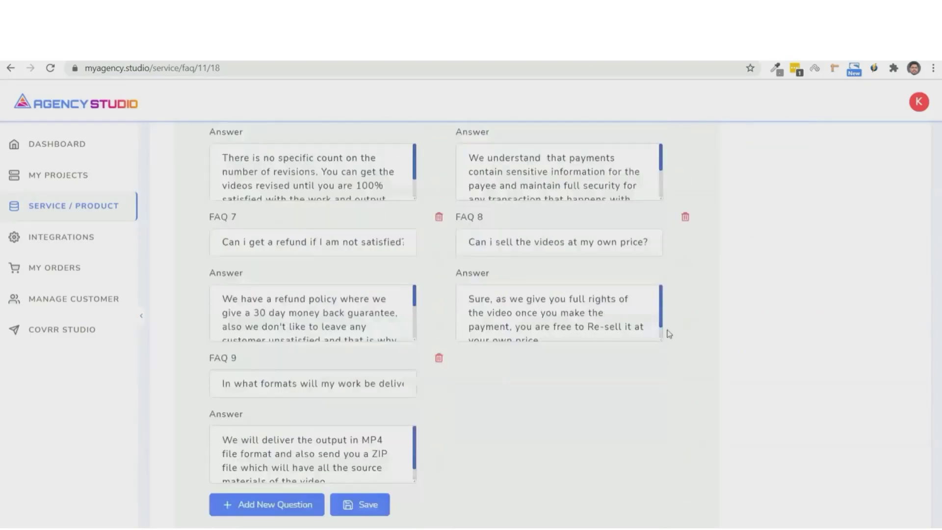
pyautogui.scroll(6, 687, 324)
pyautogui.scroll(3, 696, 317)
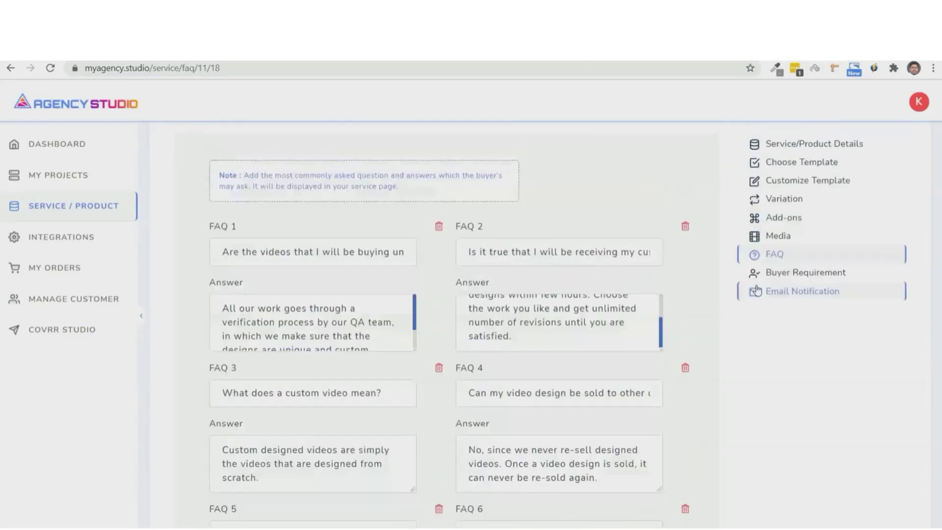
# - Add a new buyer requirement and save the four Videorush buyer requirements
pyautogui.click(794, 275)
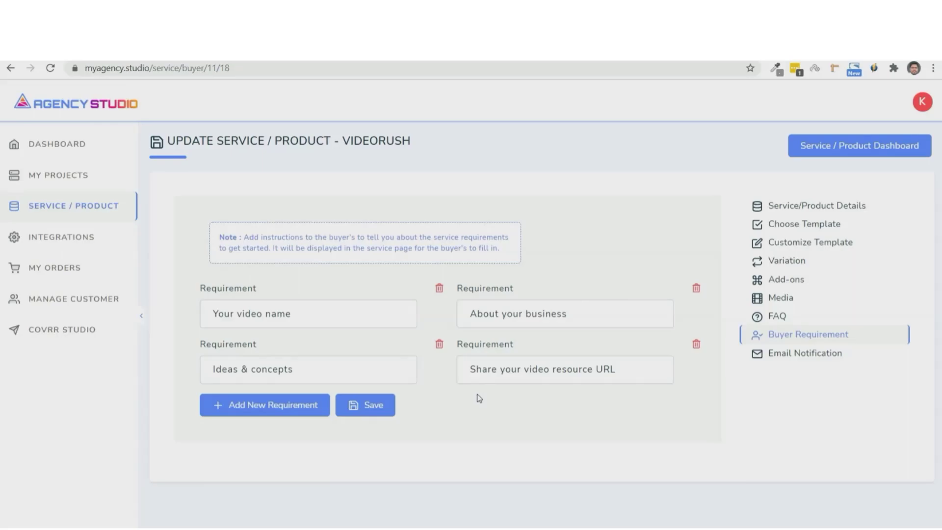
pyautogui.click(241, 411)
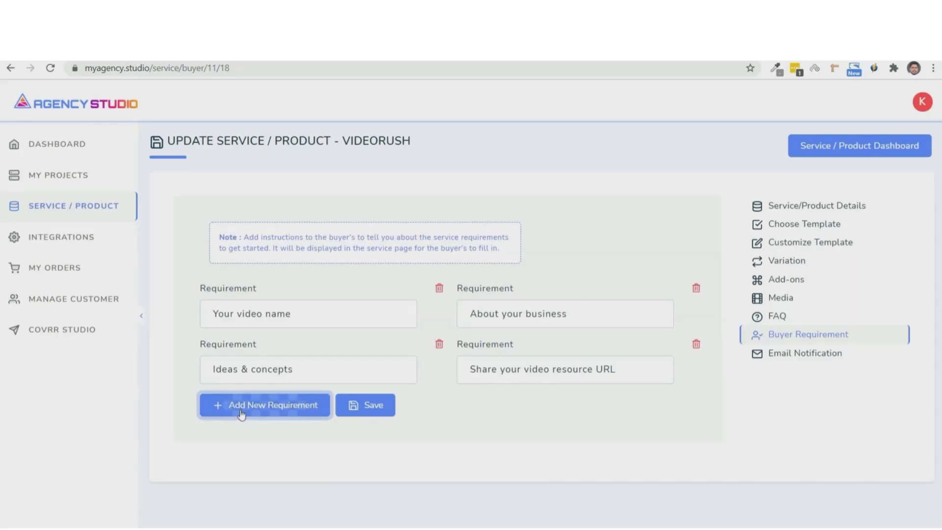
pyautogui.click(375, 408)
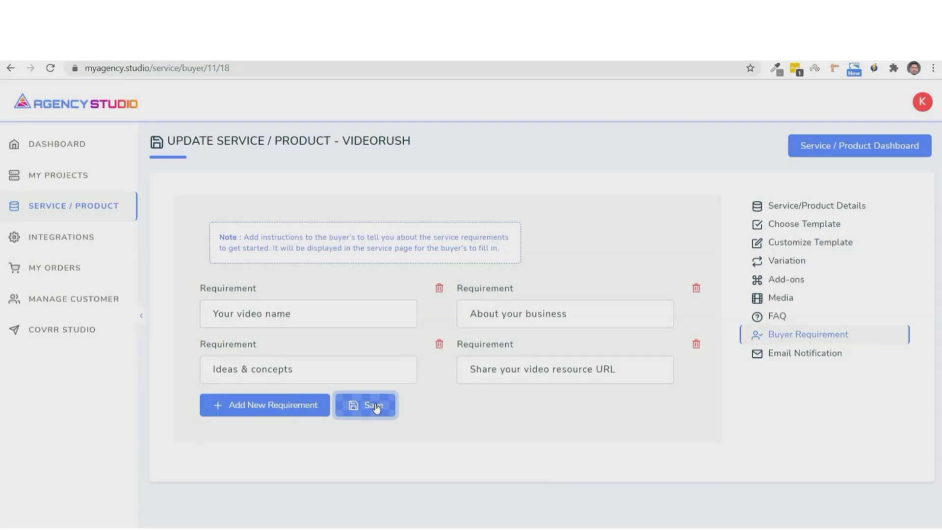
pyautogui.click(803, 354)
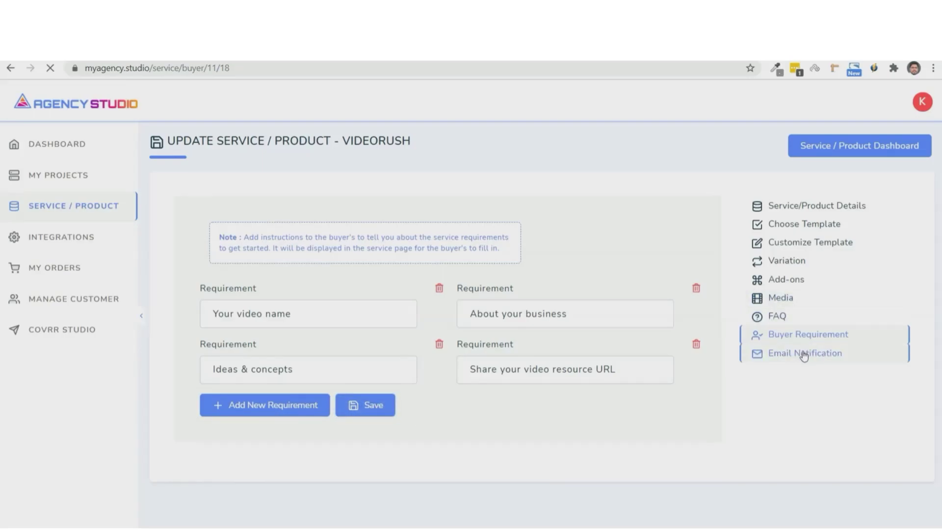
# - Check the purchase email message, then return to the Service/Product list
pyautogui.scroll(-7, 668, 235)
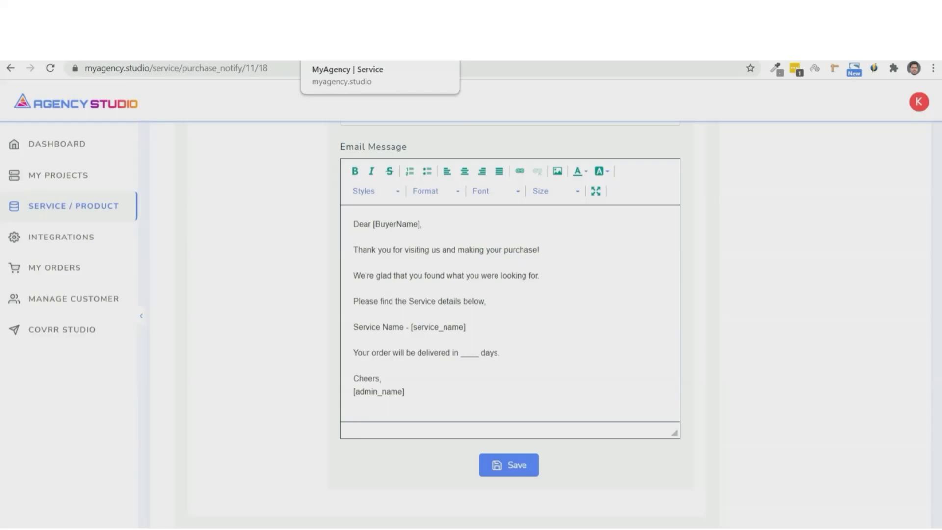
pyautogui.hotkey('ctrl', 'Tab')
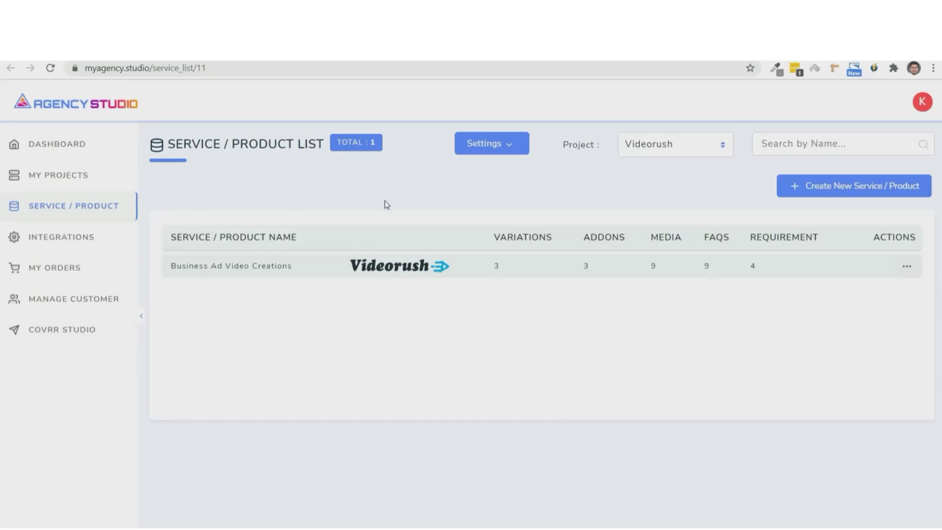
# - View the service's embed code: direct URL, web-page script, then the 650×450 widget code
pyautogui.click(907, 269)
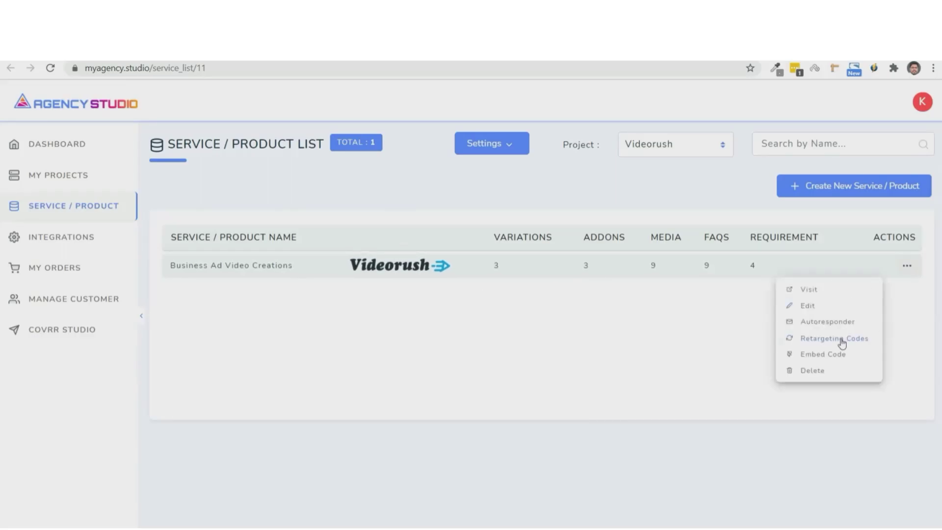
pyautogui.click(834, 354)
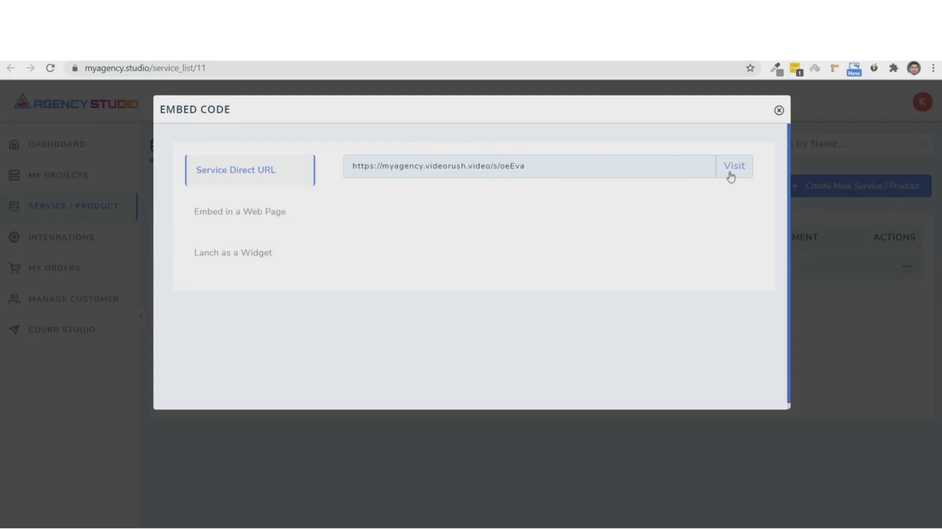
pyautogui.click(300, 213)
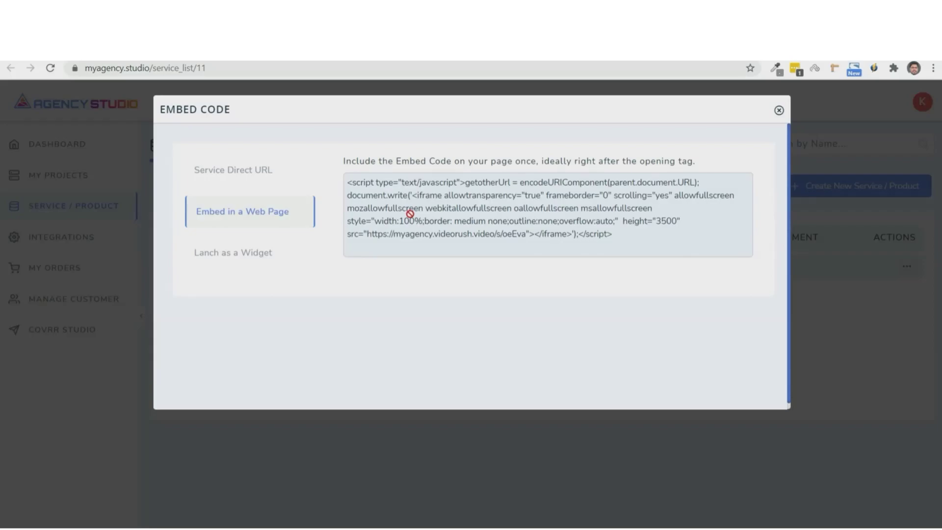
pyautogui.click(250, 262)
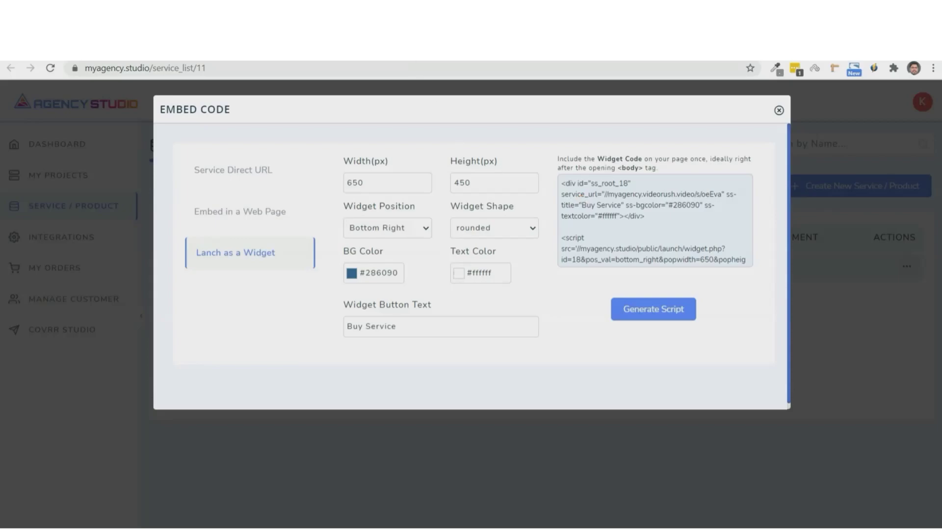
pyautogui.click(417, 49)
pyautogui.scroll(-4, 680, 306)
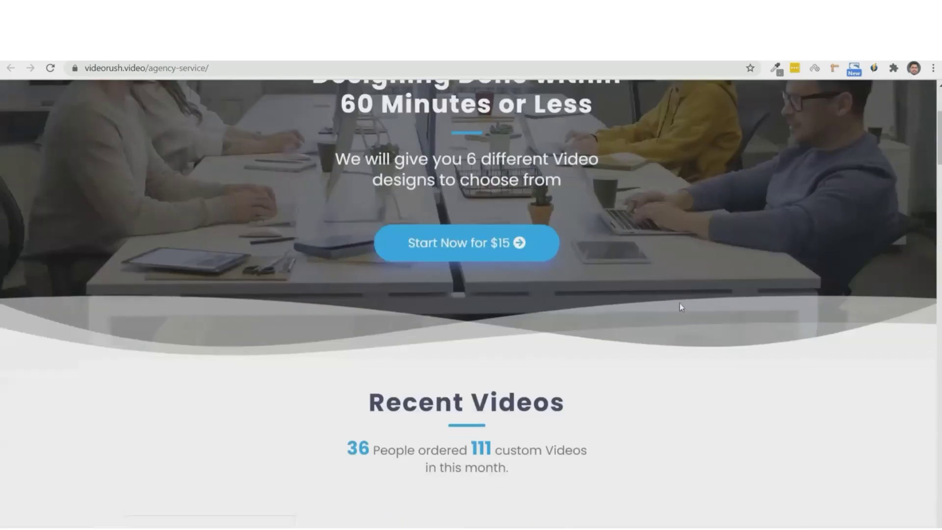
pyautogui.scroll(-10, 680, 306)
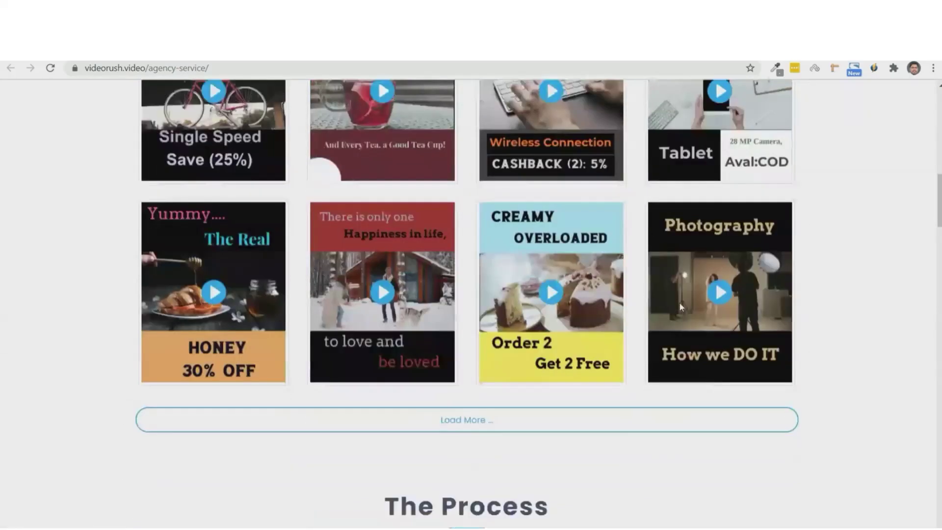
pyautogui.scroll(-3, 680, 306)
pyautogui.scroll(12, 680, 306)
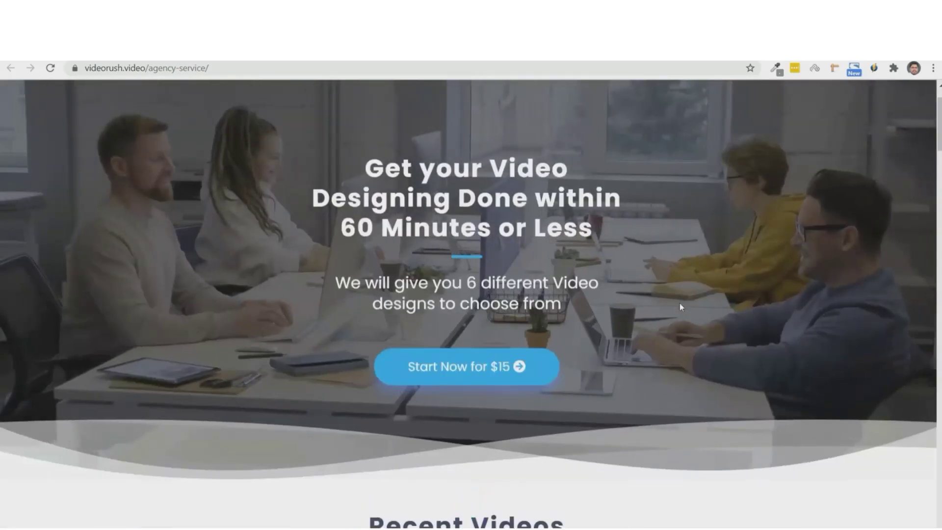
pyautogui.scroll(2, 678, 307)
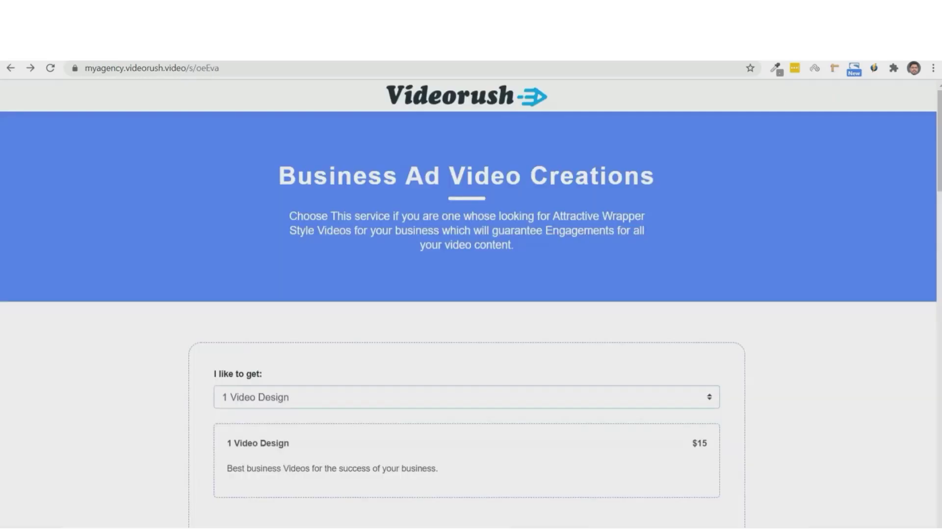
# - Choose the 3 Video Design package and pick the $1 MILLION IN SALES design
pyautogui.scroll(-3, 275, 318)
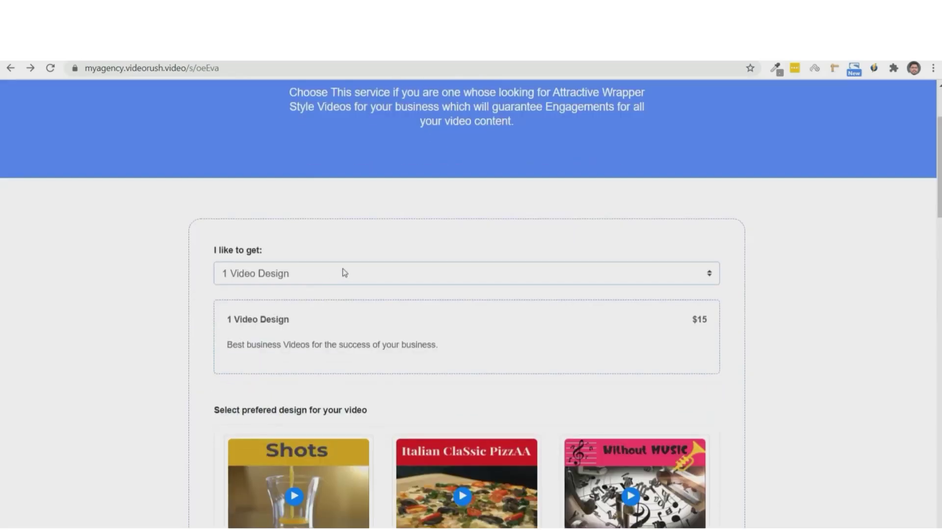
pyautogui.click(343, 273)
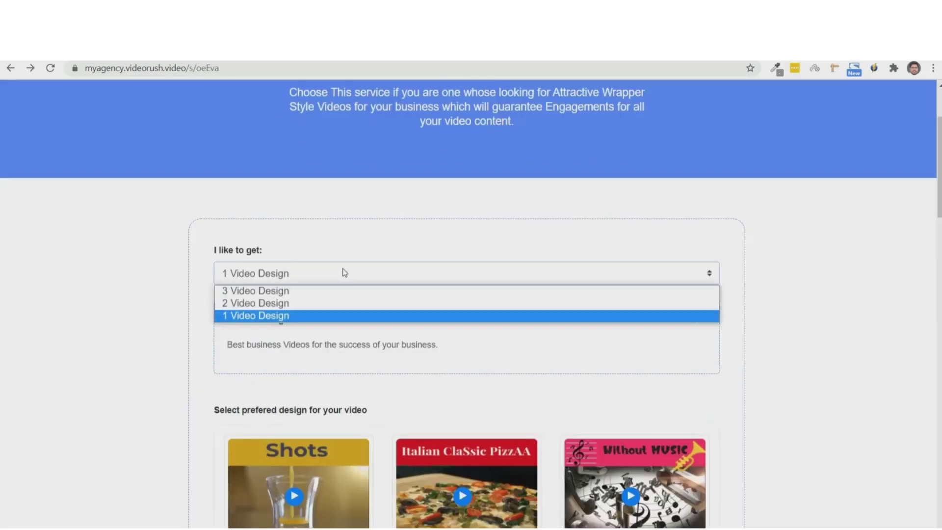
pyautogui.click(318, 292)
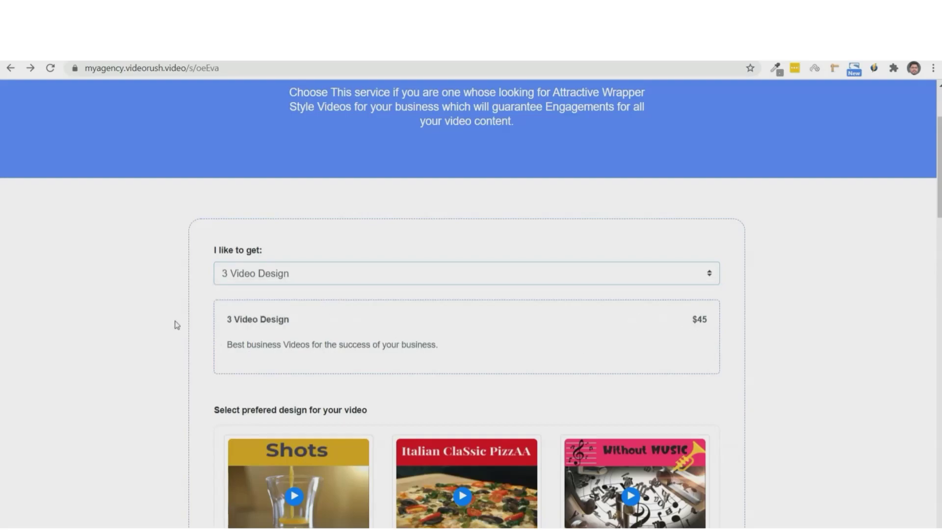
pyautogui.scroll(-5, 176, 325)
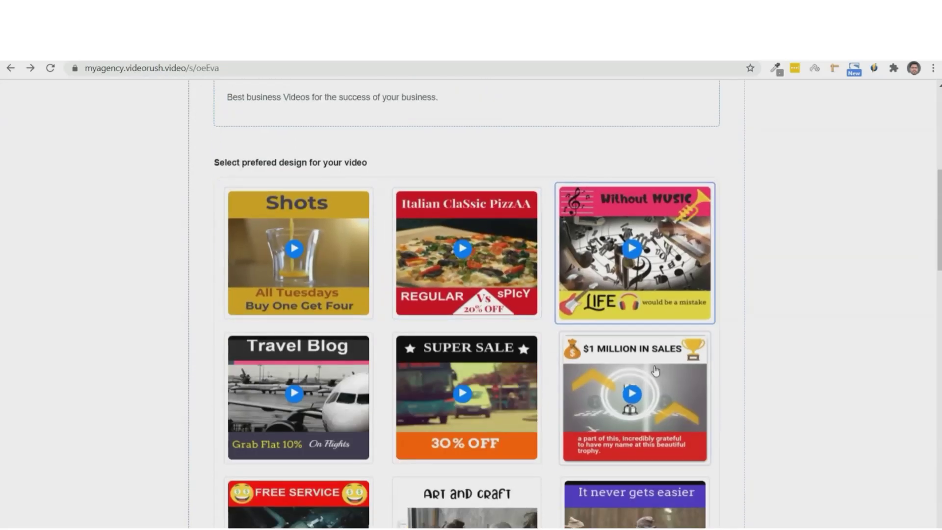
pyautogui.click(646, 385)
# - Keep the Unlimited Video Revisions add-on selected and submit the order for $94
pyautogui.scroll(-8, 260, 358)
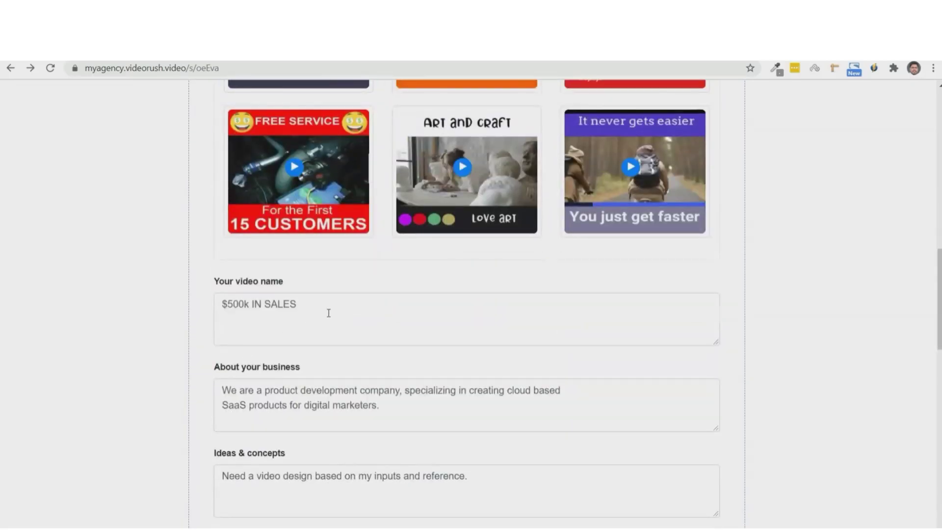
pyautogui.scroll(-3, 329, 313)
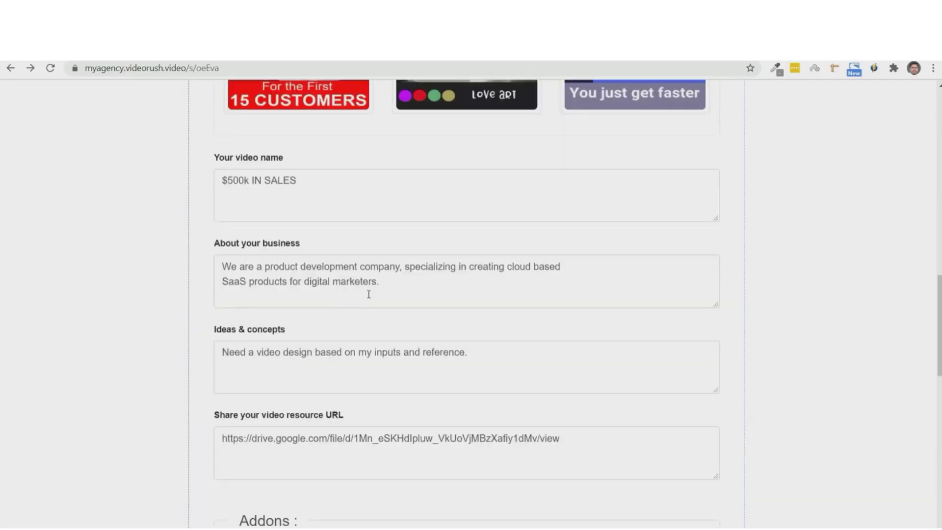
pyautogui.scroll(-1, 372, 297)
pyautogui.scroll(-3, 385, 301)
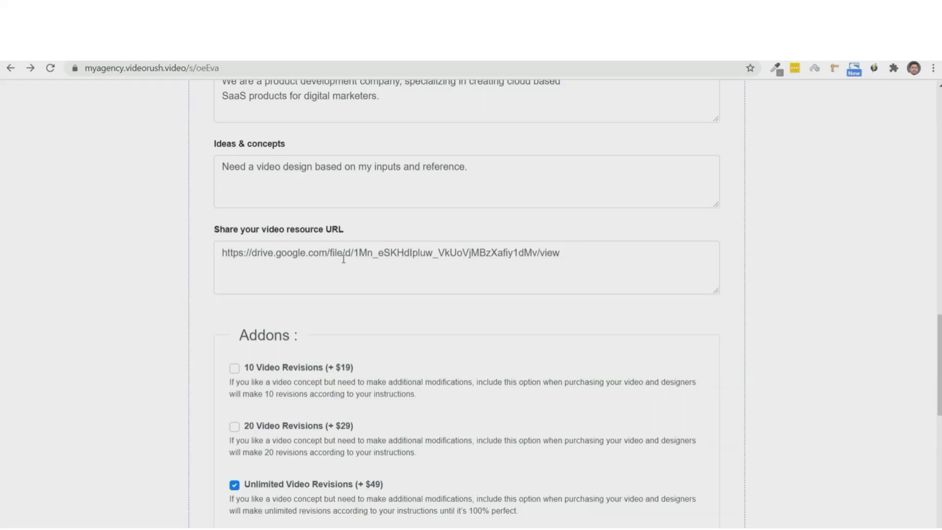
pyautogui.scroll(-3, 343, 259)
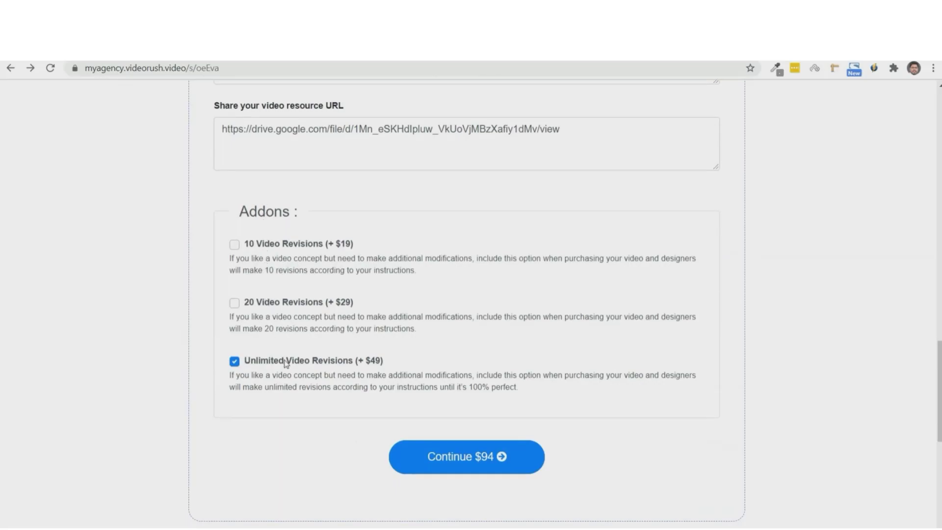
pyautogui.click(234, 364)
pyautogui.click(234, 364)
pyautogui.click(467, 458)
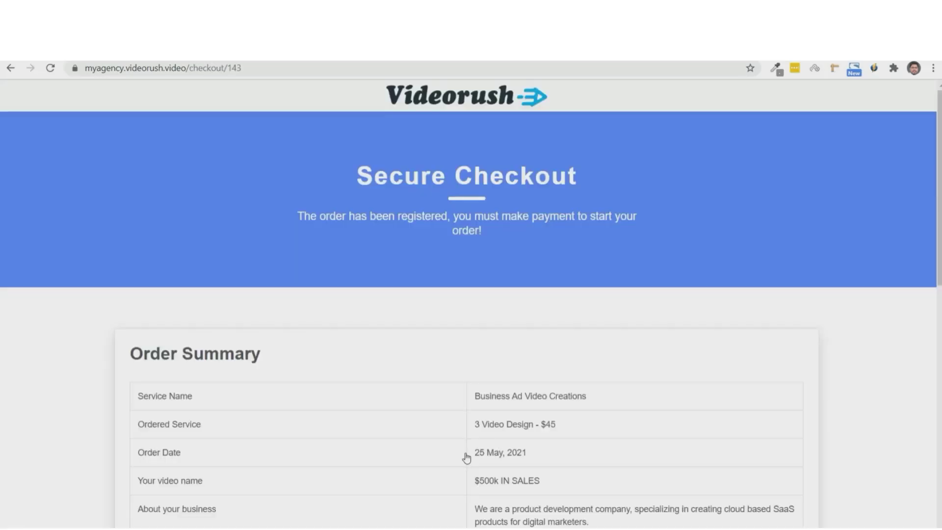
# - Select PayPal under Payment Options for the $94 order
pyautogui.scroll(-5, 369, 333)
pyautogui.scroll(-8, 371, 334)
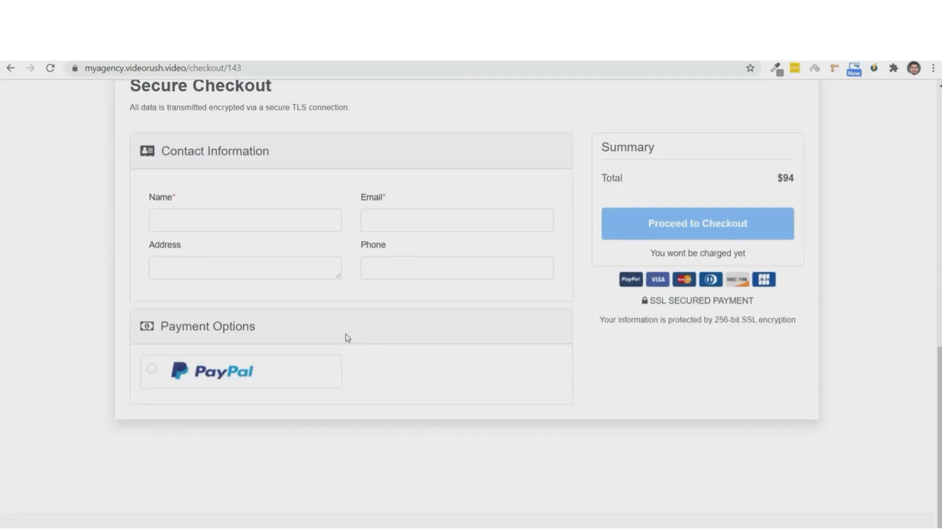
pyautogui.click(152, 369)
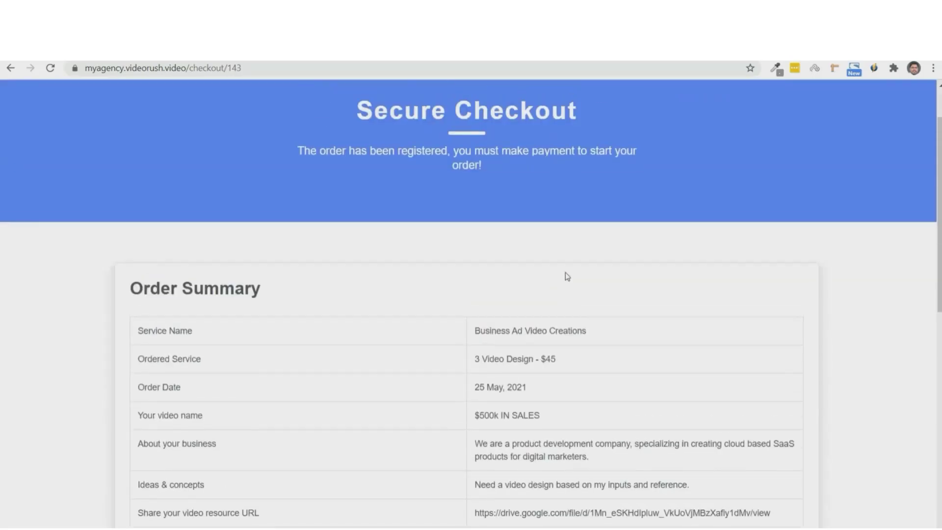
pyautogui.scroll(-3, 565, 274)
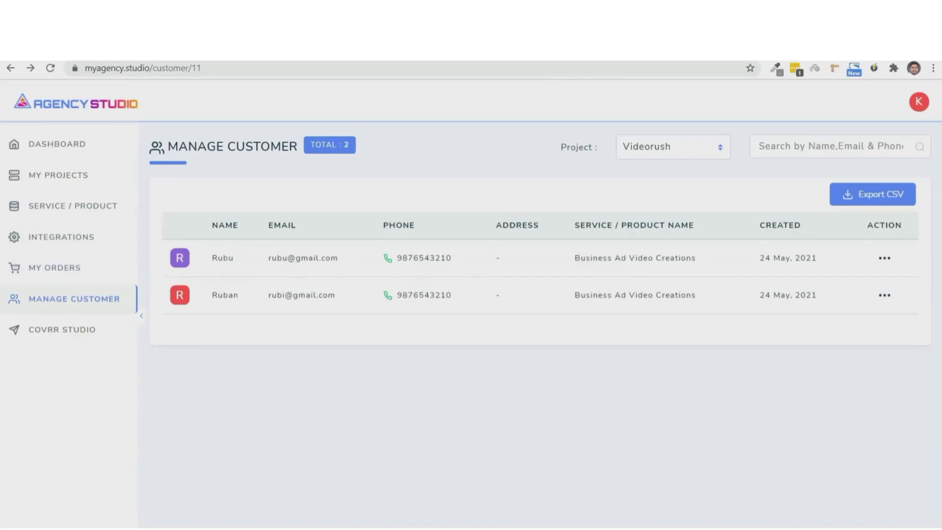
# - Review the Webinar and Other integrations, then bring up the Videorush project's actions on the Project List
pyautogui.click(652, 53)
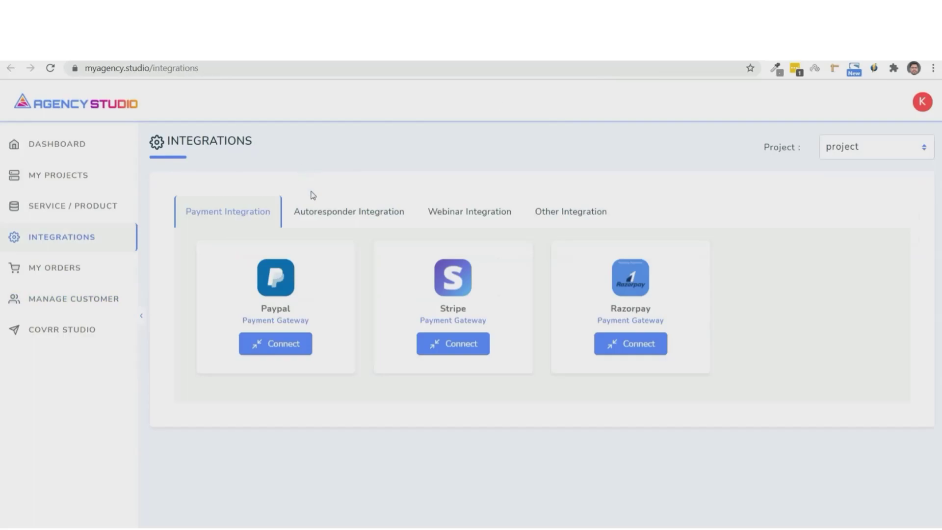
pyautogui.click(463, 216)
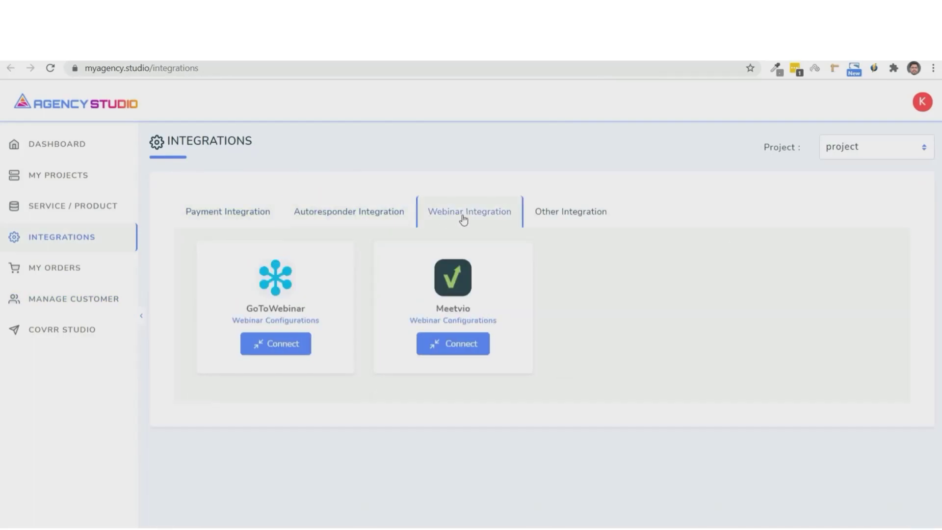
pyautogui.click(572, 219)
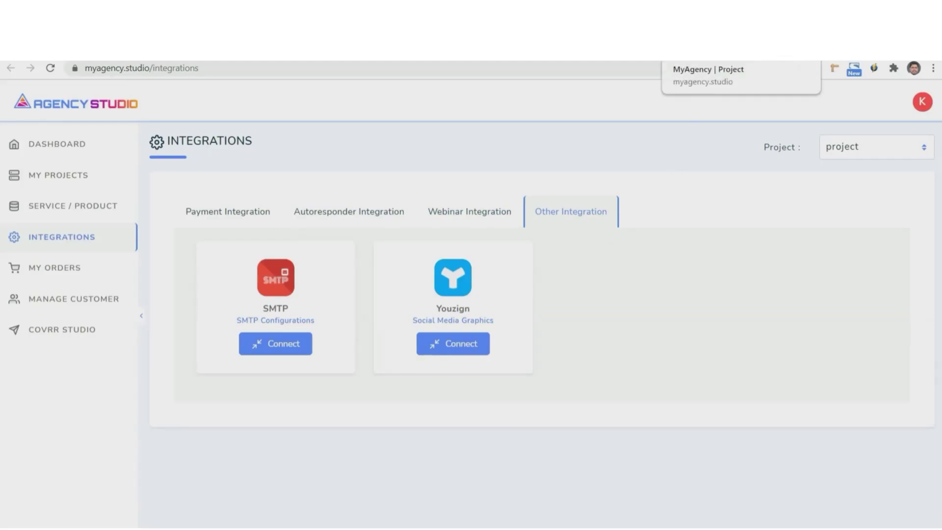
pyautogui.click(740, 54)
pyautogui.click(697, 203)
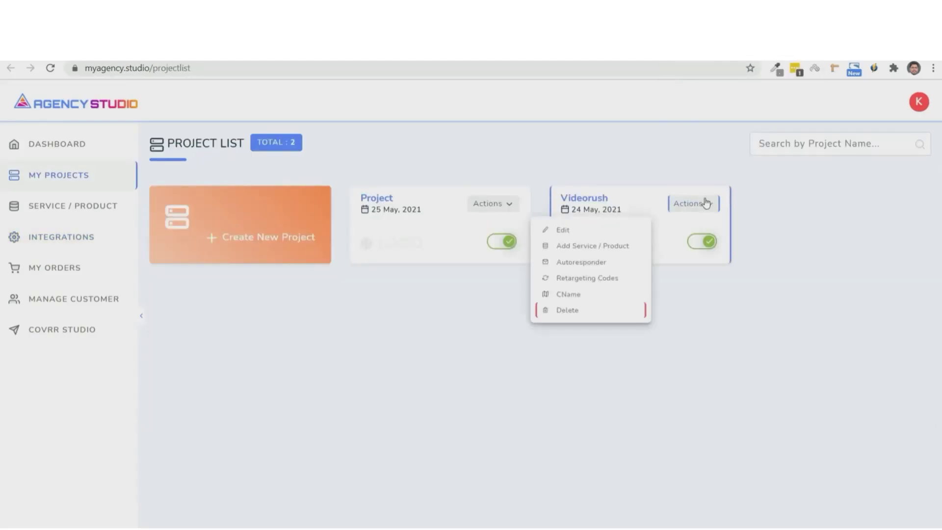
pyautogui.click(612, 301)
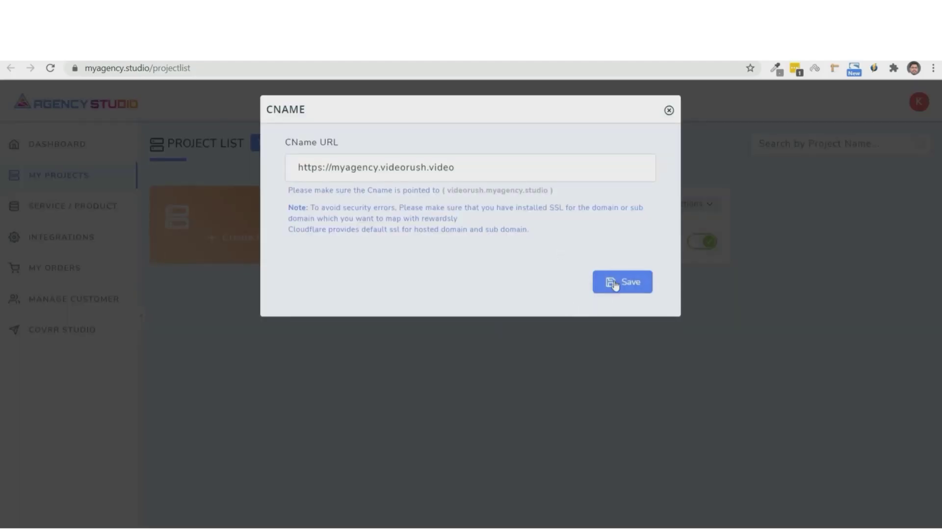
pyautogui.click(617, 286)
pyautogui.click(621, 282)
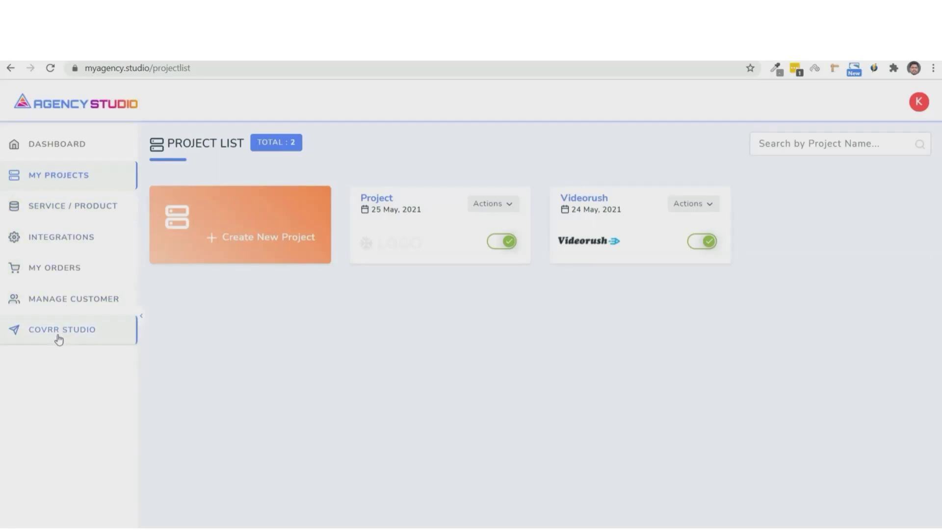
# - Switch to Covrr Studio and go to its Upload New Video page
pyautogui.click(115, 341)
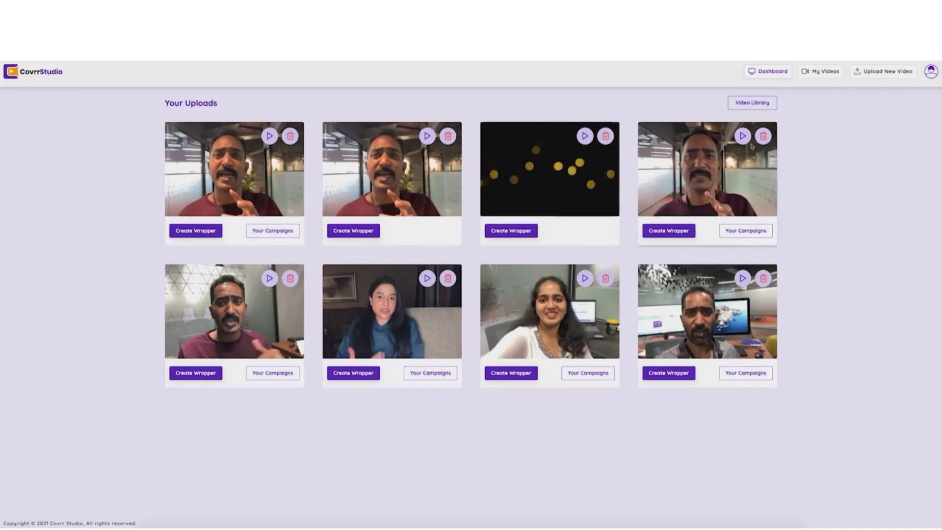
pyautogui.click(849, 70)
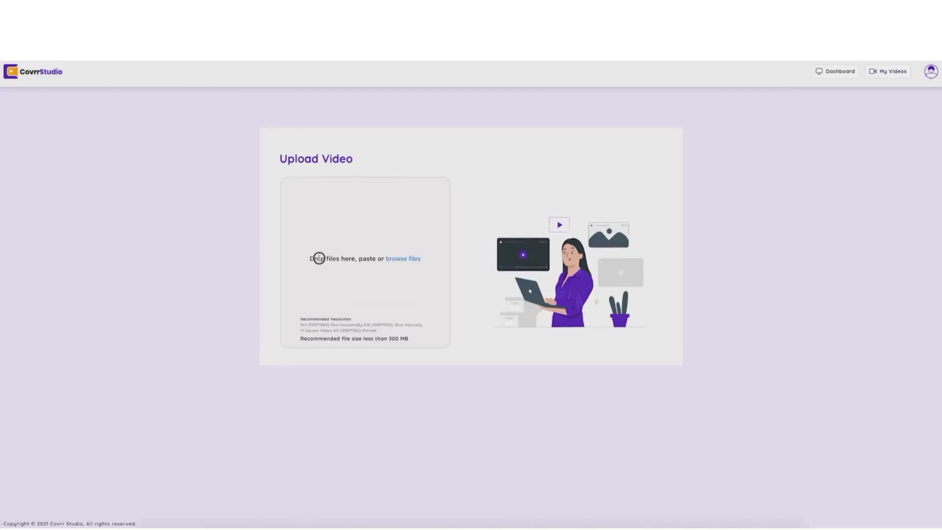
# - Upload IMG_0795.mp4 from the file browser
pyautogui.click(399, 259)
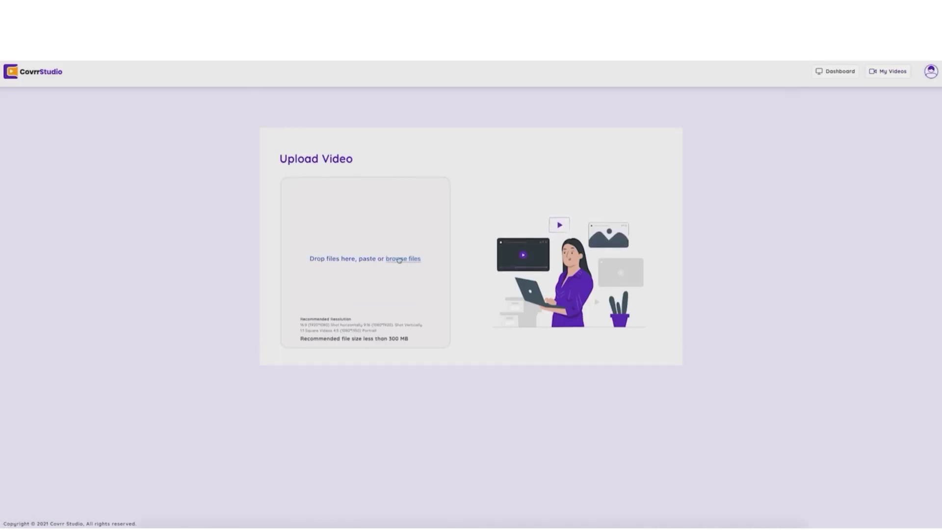
pyautogui.click(410, 91)
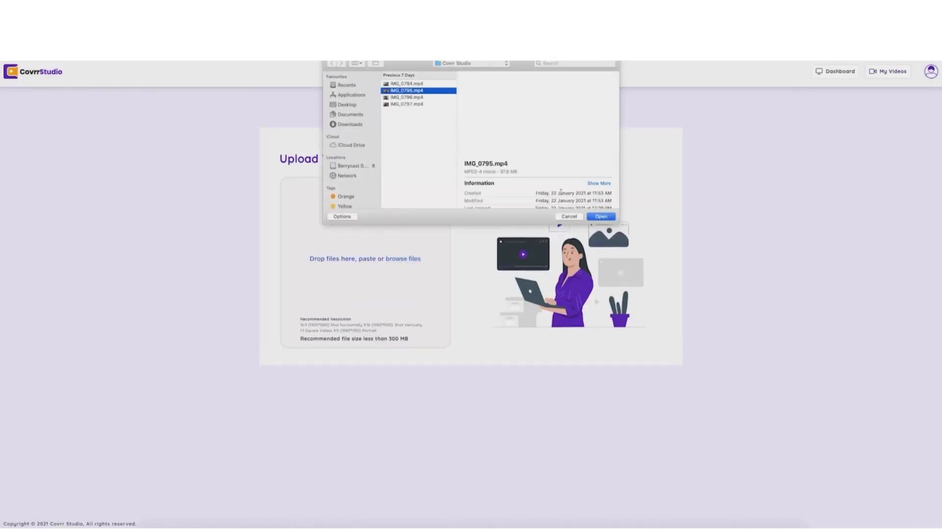
pyautogui.rightClick(425, 92)
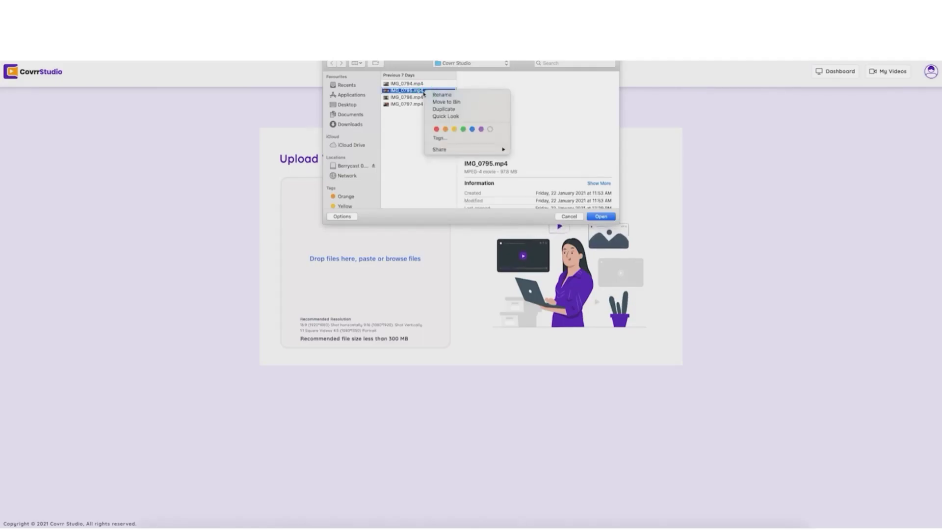
pyautogui.press('Escape')
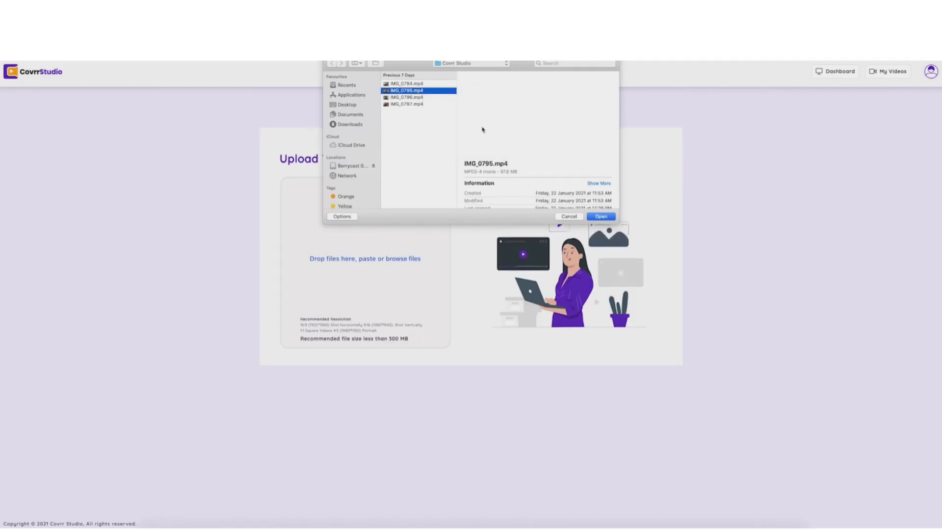
pyautogui.click(603, 217)
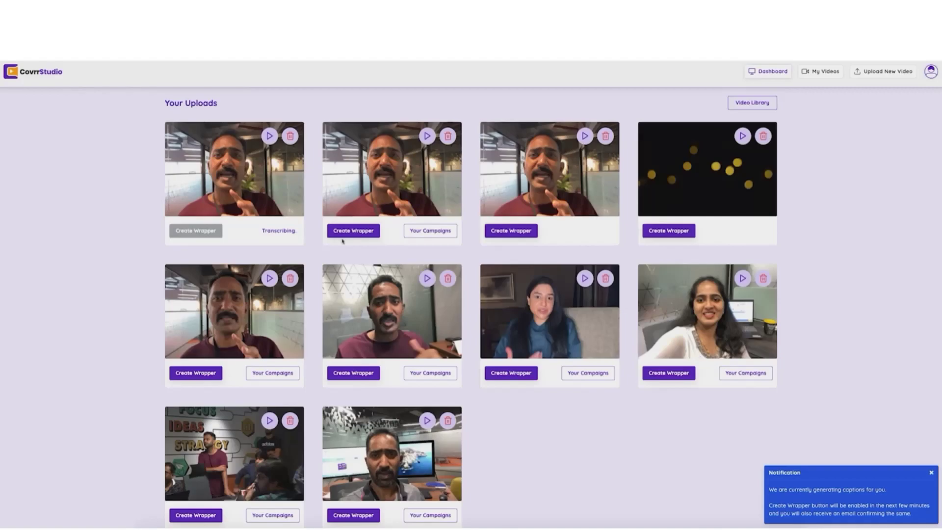
# - Create a wrapper for the uploaded clip using the 1:1 $1 Million in Sales template
pyautogui.click(348, 234)
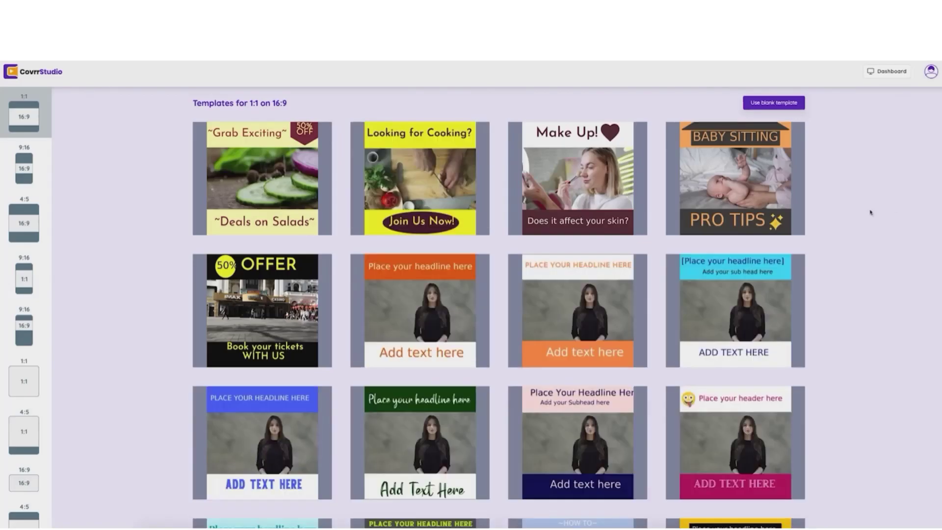
pyautogui.scroll(-10, 824, 256)
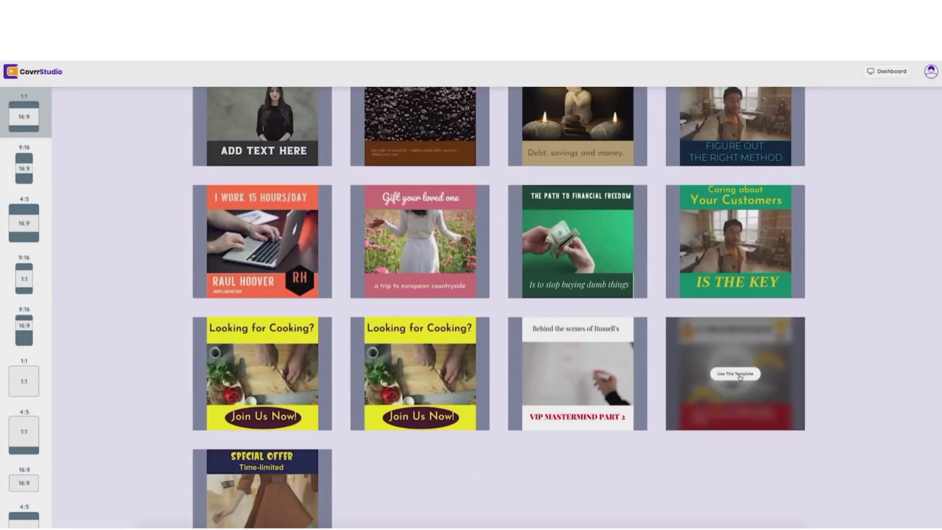
pyautogui.click(736, 376)
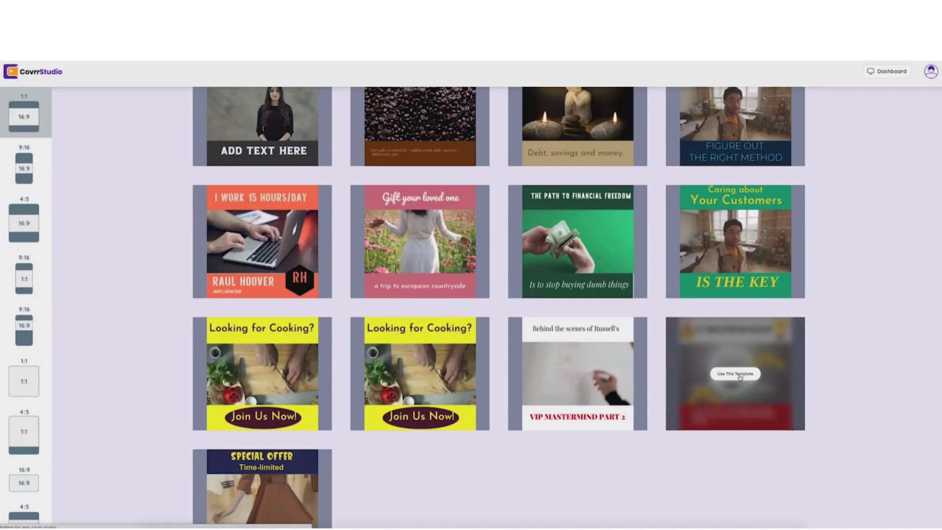
# - Replace the $1 MILLION IN SALES headline with 'Watch this' and shift it toward the header's centre
pyautogui.click(447, 184)
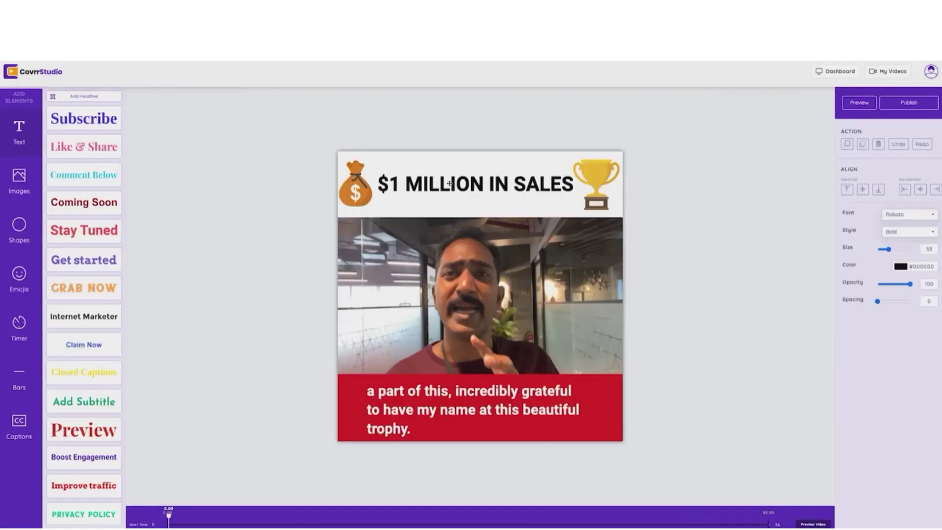
pyautogui.doubleClick(428, 184)
pyautogui.hotkey('ctrl', 'a')
pyautogui.write('Watc')
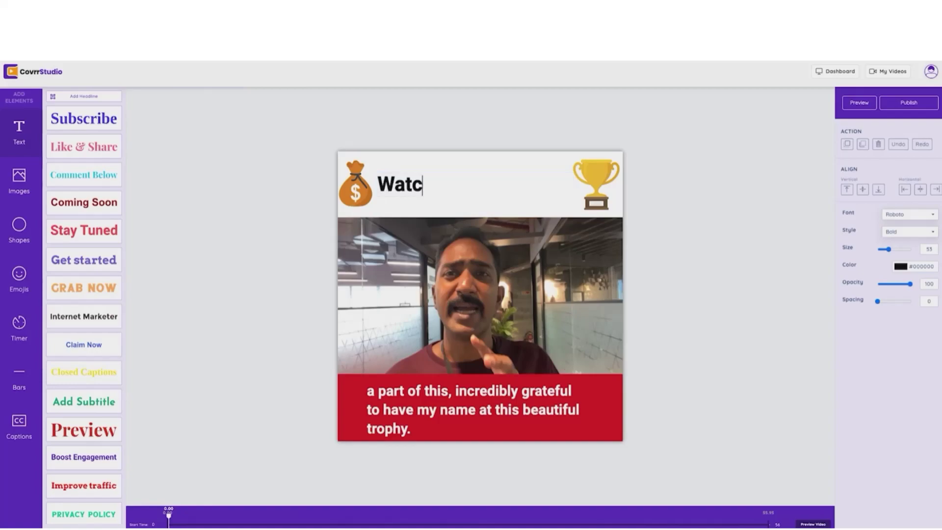
pyautogui.write('h this')
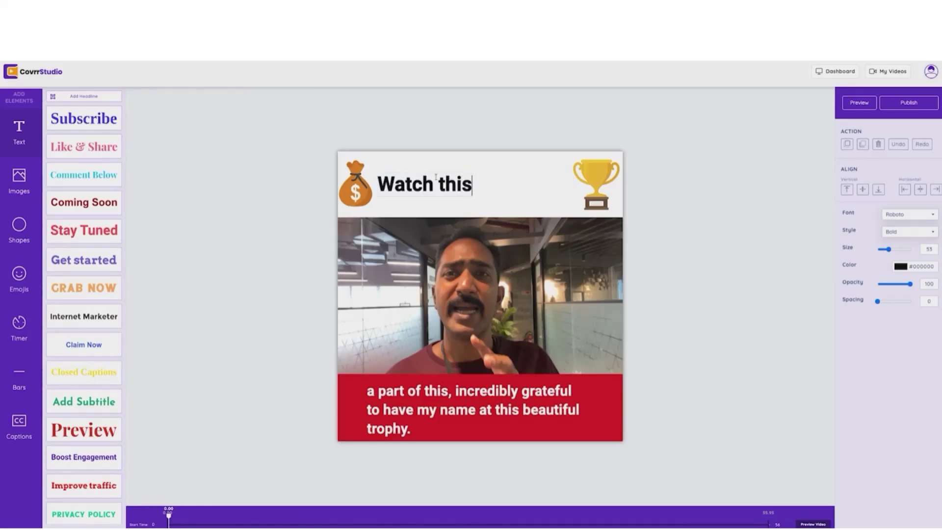
pyautogui.click(490, 193)
pyautogui.doubleClick(377, 185)
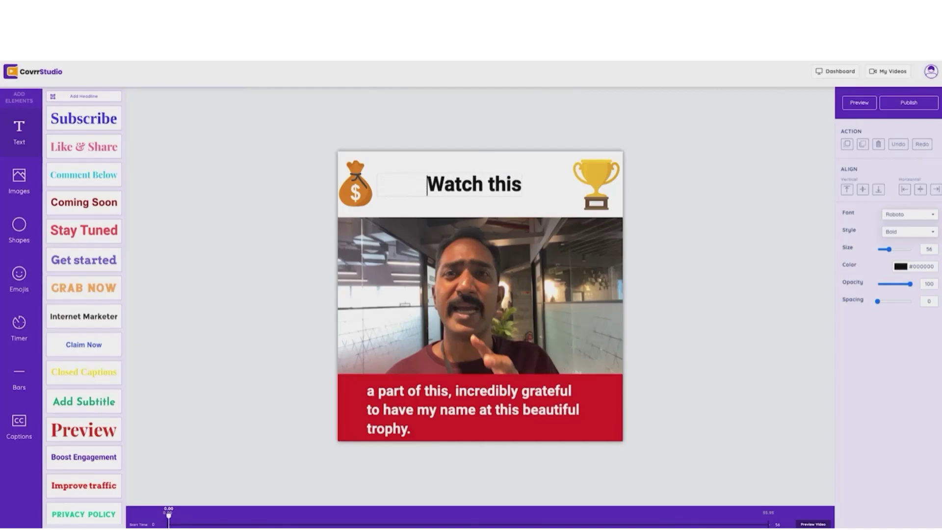
pyautogui.click(516, 206)
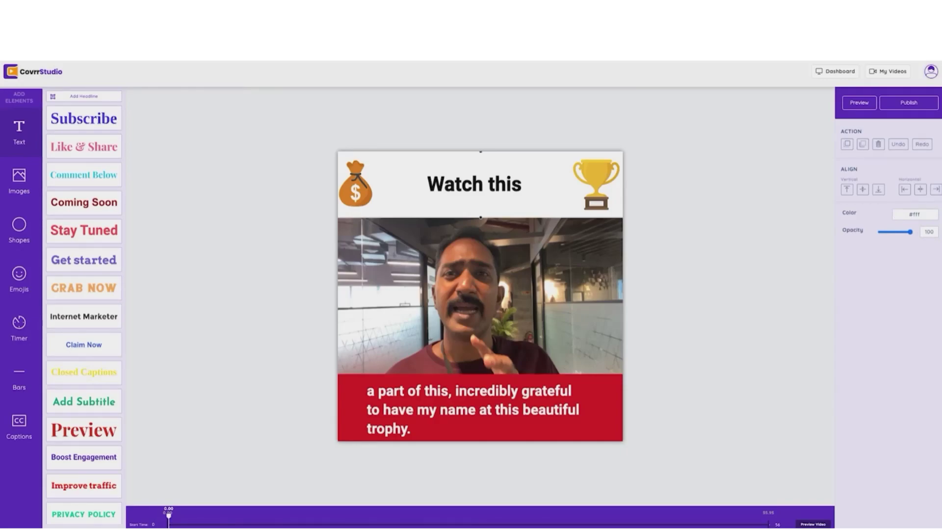
pyautogui.click(20, 427)
# - Auto-generate captions from the video's audio, skip the subtitle file, and scroll through the caption lines
pyautogui.click(590, 195)
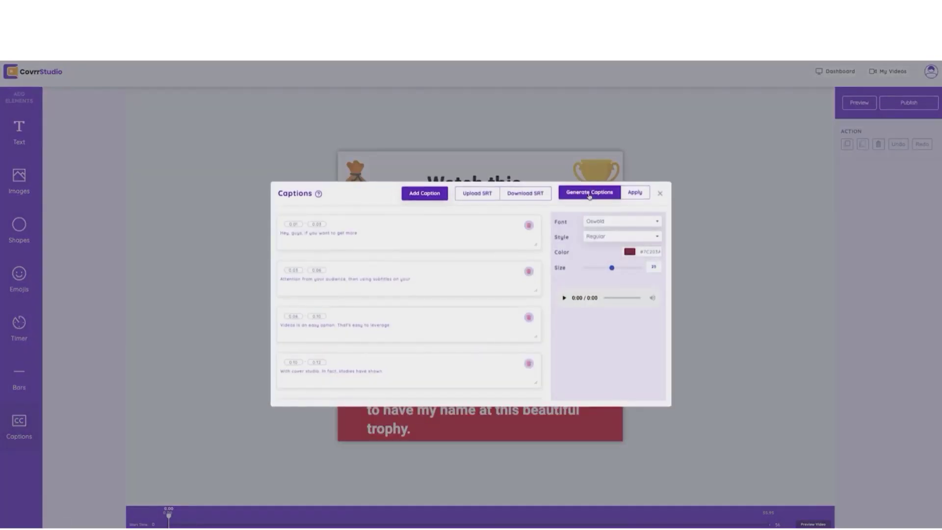
pyautogui.click(489, 193)
pyautogui.click(569, 216)
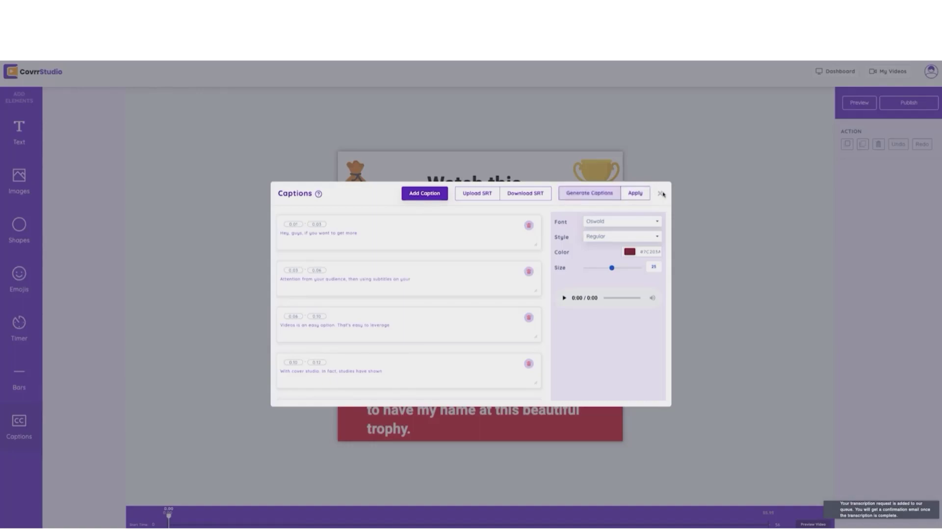
pyautogui.scroll(-10, 424, 243)
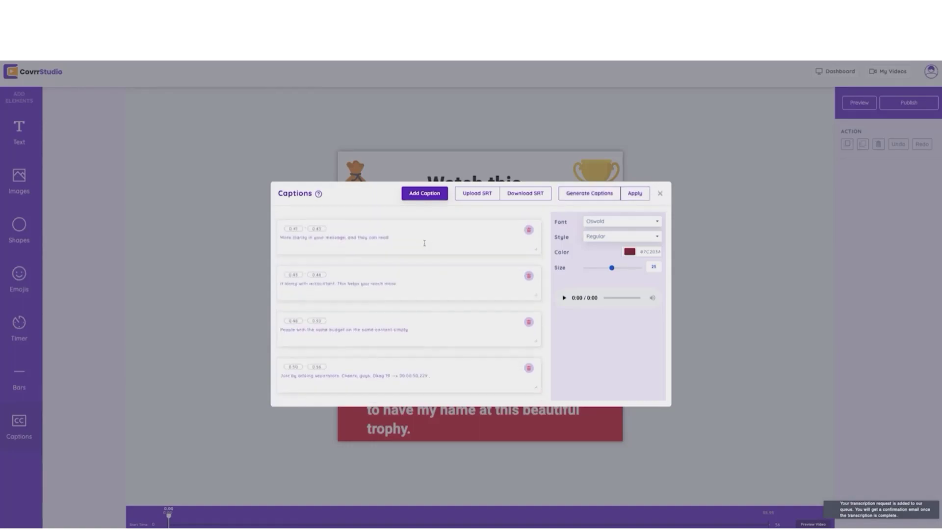
pyautogui.scroll(5, 424, 243)
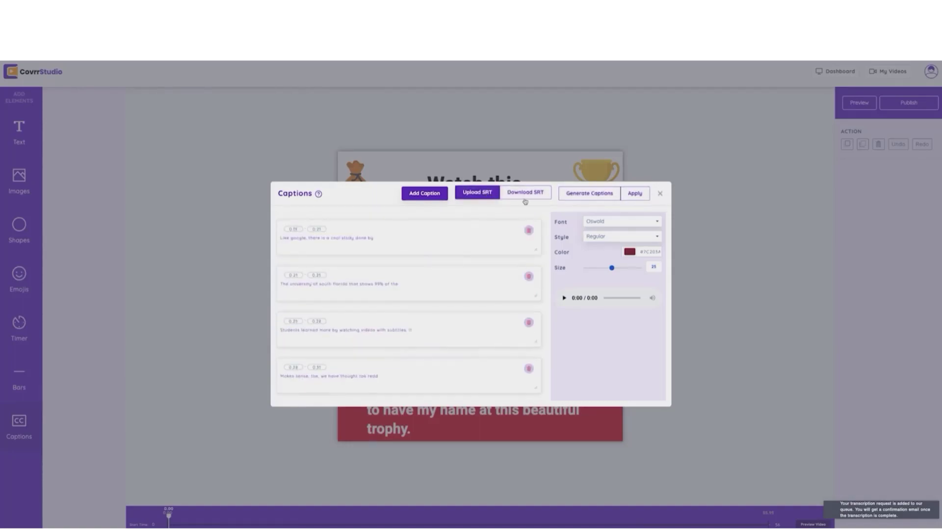
pyautogui.scroll(3, 454, 251)
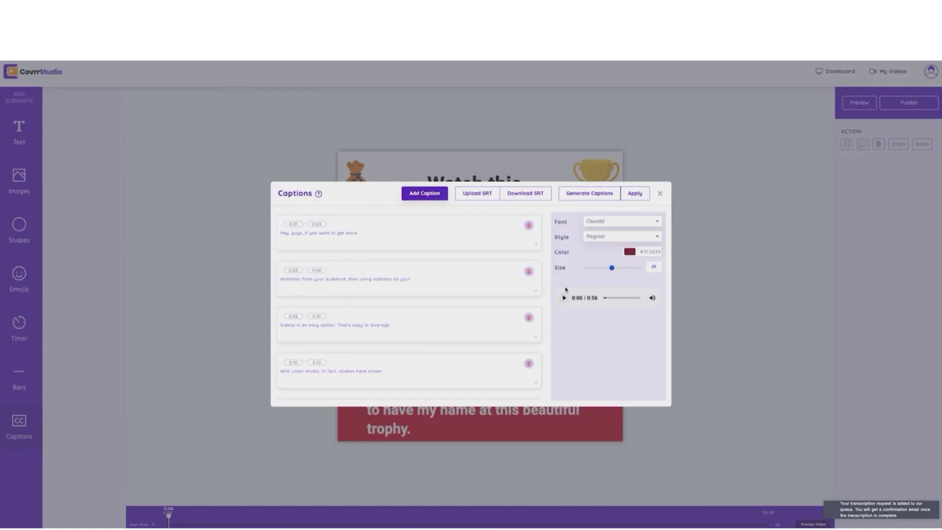
# - Place the first purple progress bar just above the red caption band, then show the timer styles
pyautogui.click(660, 195)
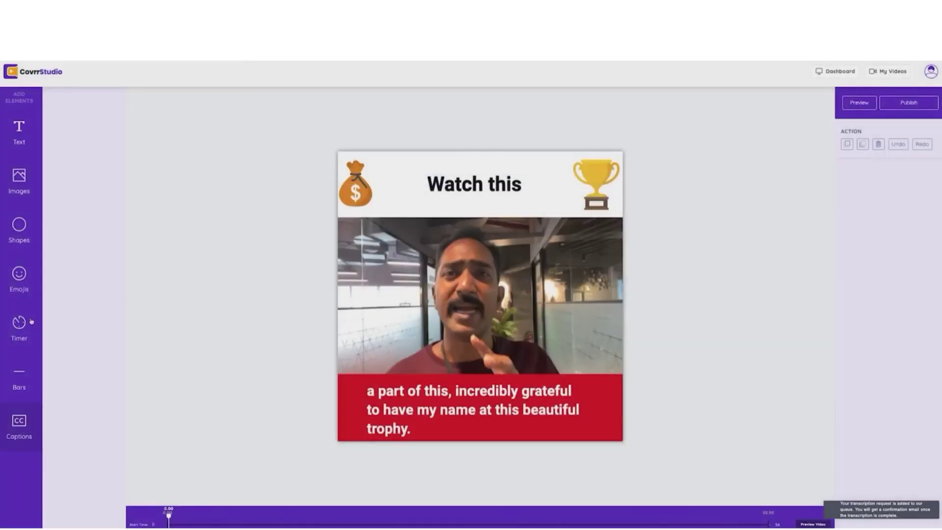
pyautogui.click(19, 373)
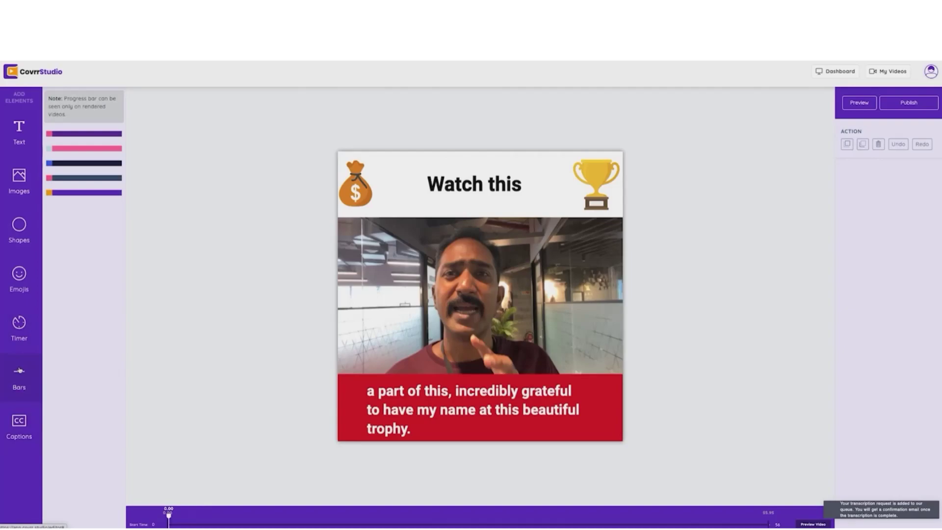
pyautogui.moveTo(85, 135); pyautogui.dragTo(393, 370)
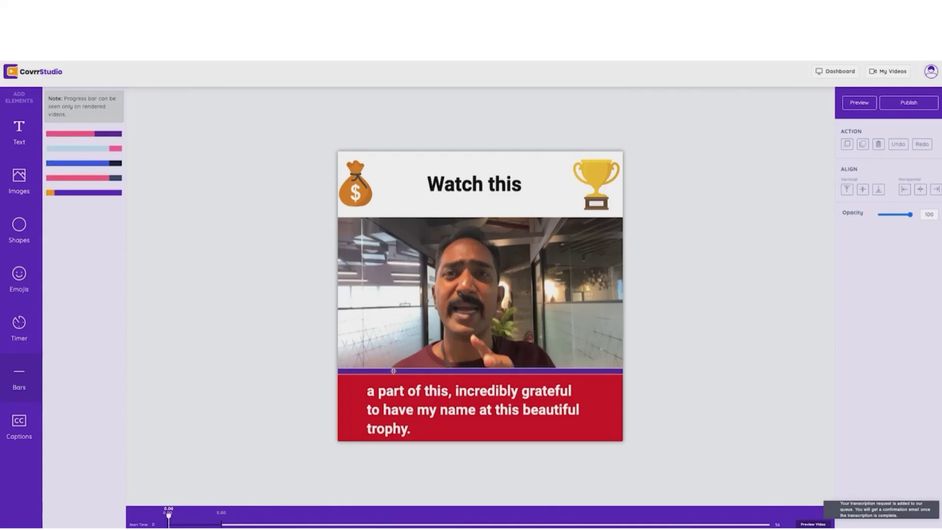
pyautogui.click(370, 390)
pyautogui.click(369, 368)
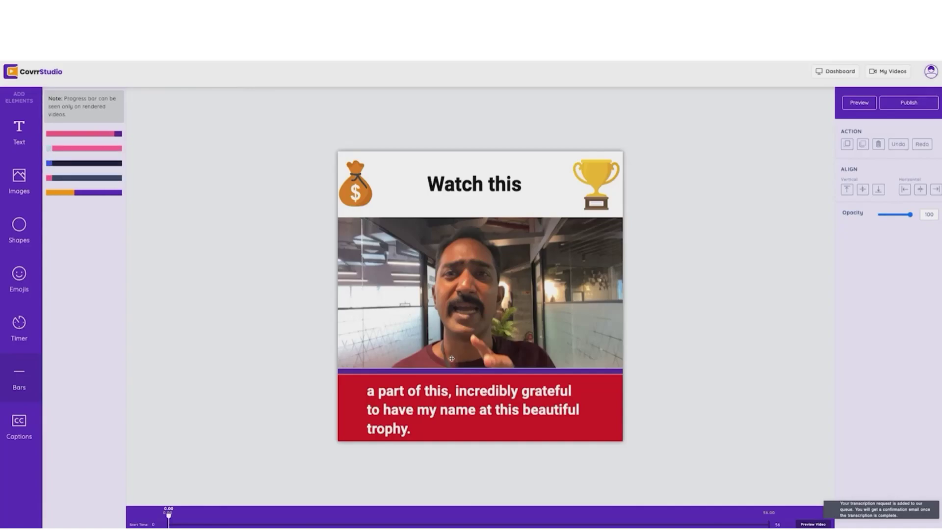
pyautogui.click(19, 328)
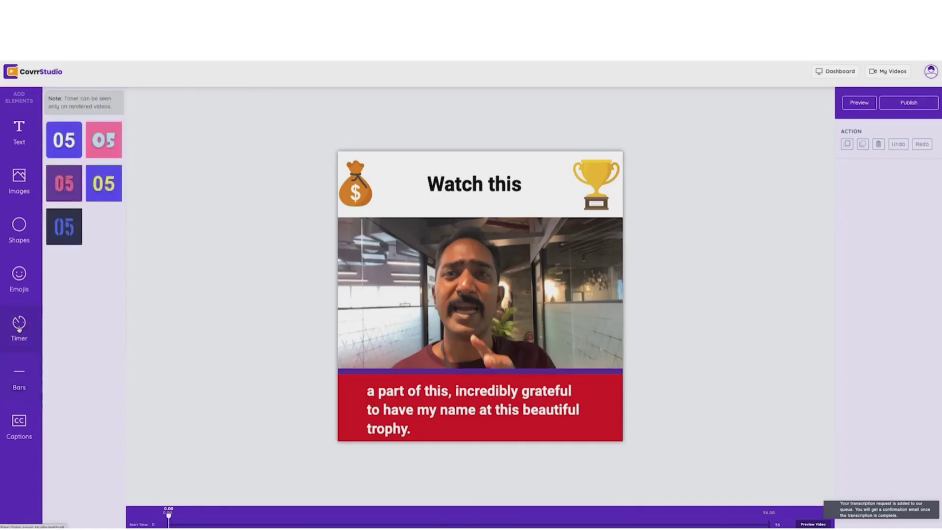
# - Add the dark 05 countdown timer, move it right of the footage, then show the image library
pyautogui.click(51, 222)
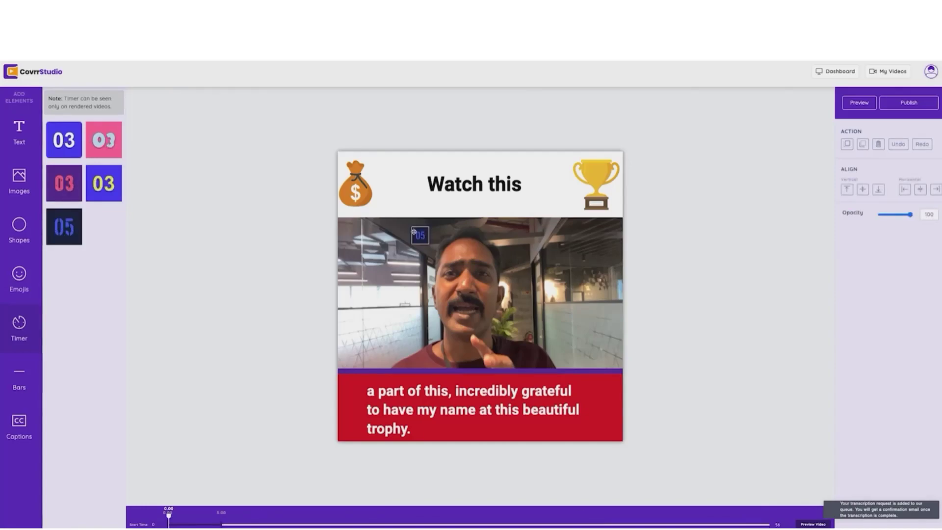
pyautogui.moveTo(414, 235); pyautogui.dragTo(601, 287)
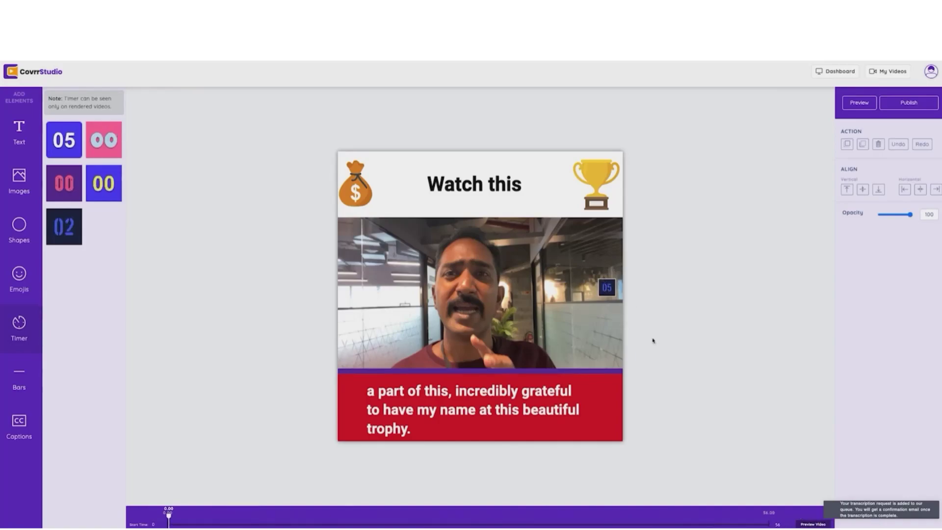
pyautogui.click(19, 181)
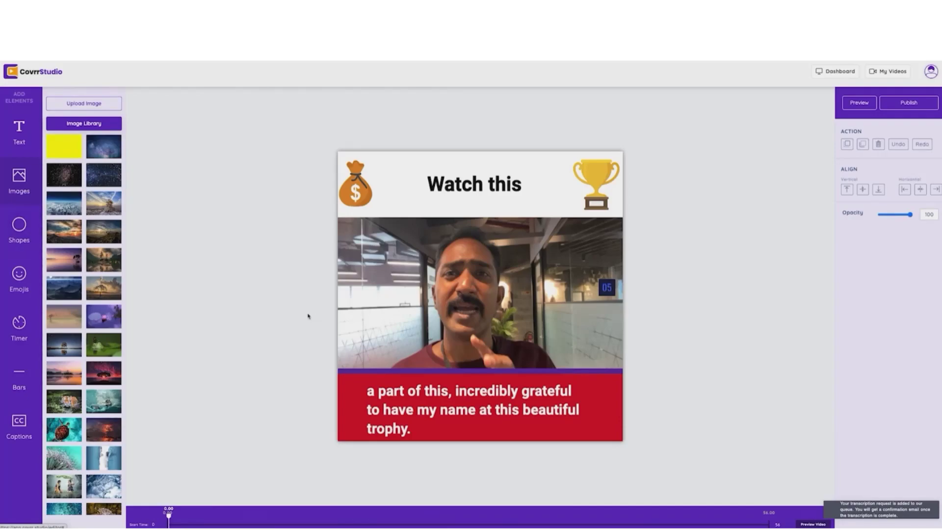
# - Browse the shapes, then switch to the Static Emojis collection
pyautogui.click(18, 224)
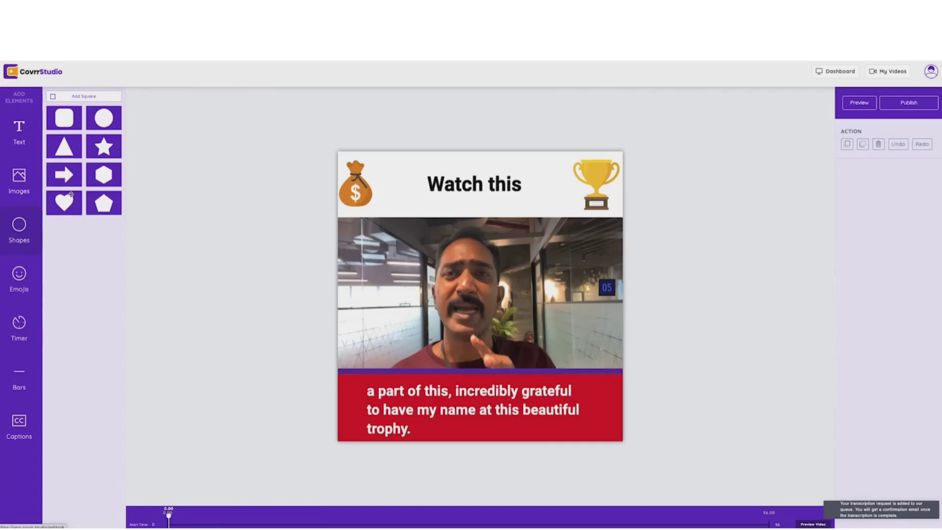
pyautogui.click(21, 271)
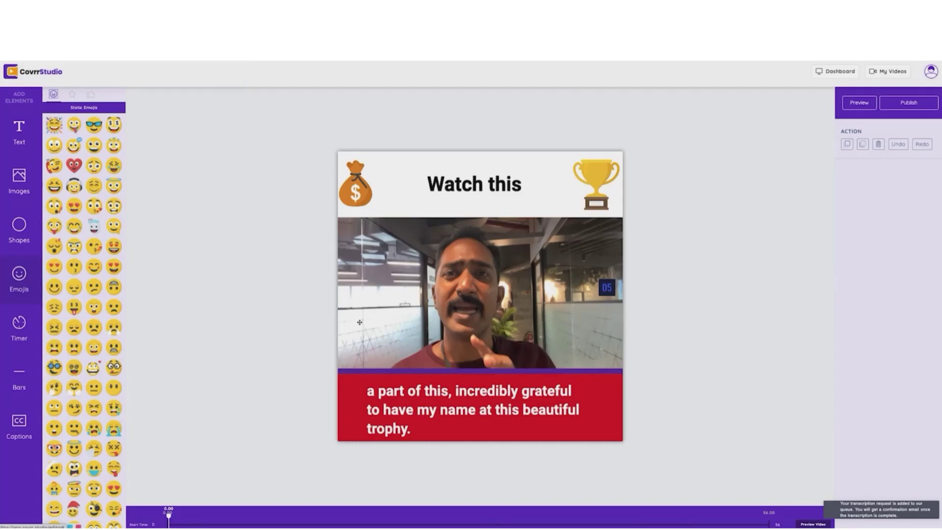
# - Delete the 05 timer from the video
pyautogui.click(607, 287)
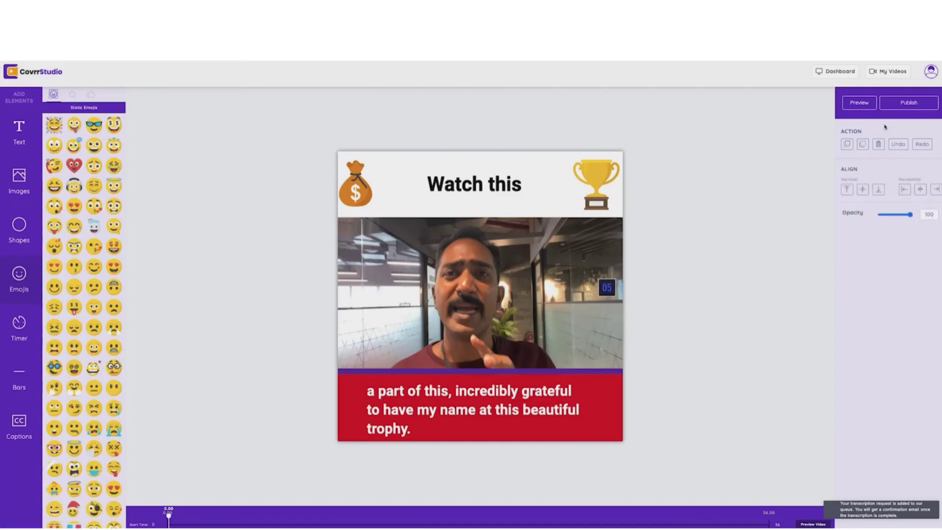
pyautogui.click(878, 144)
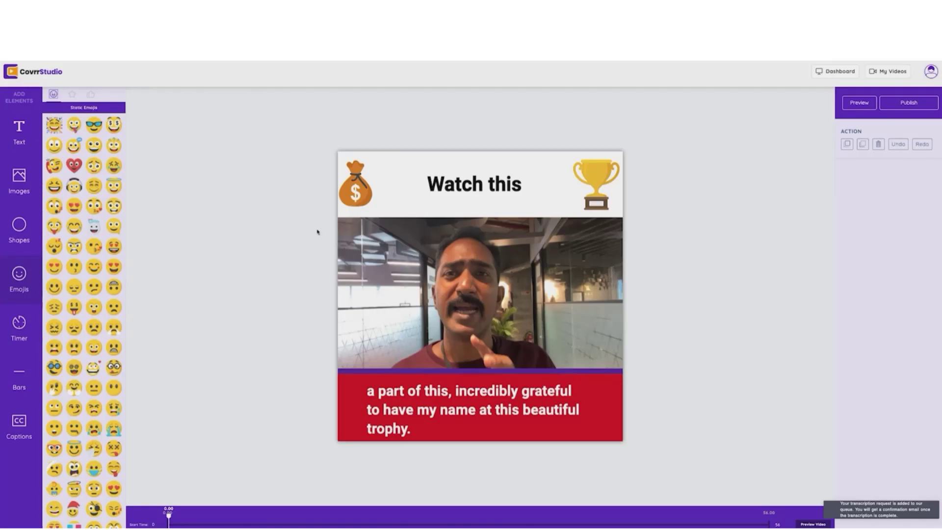
pyautogui.scroll(-15, 83, 319)
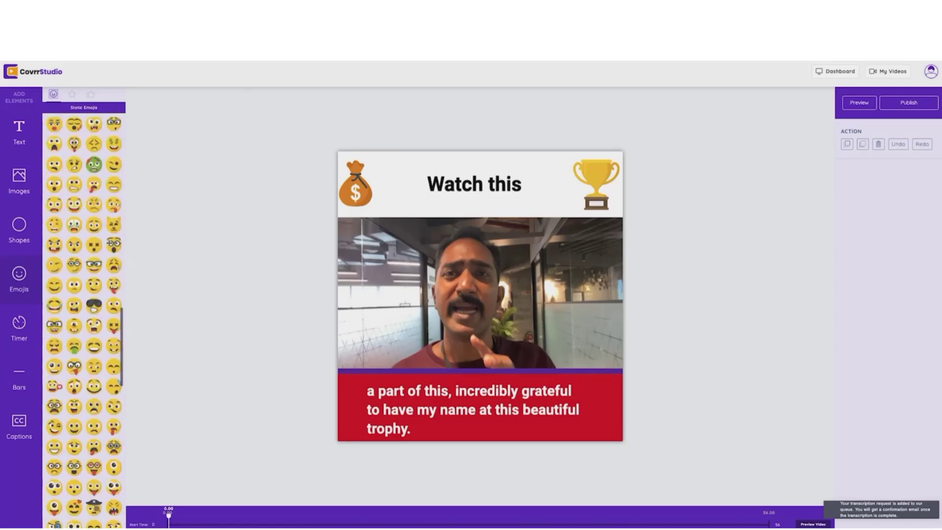
pyautogui.scroll(15, 84, 319)
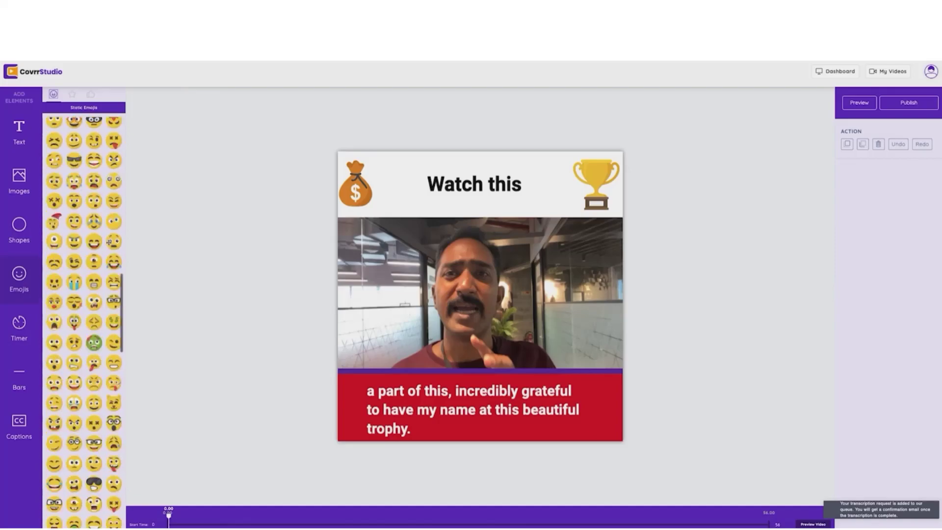
pyautogui.scroll(-3, 83, 319)
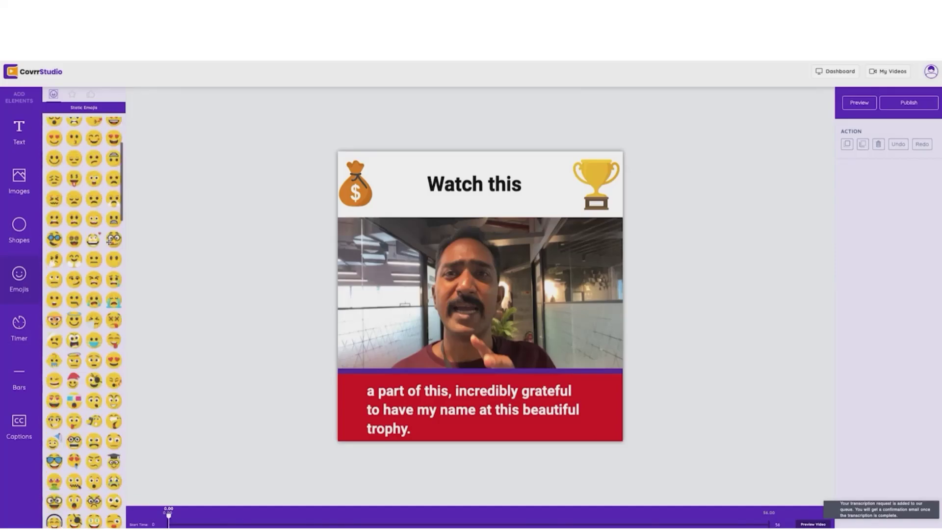
pyautogui.scroll(3, 94, 239)
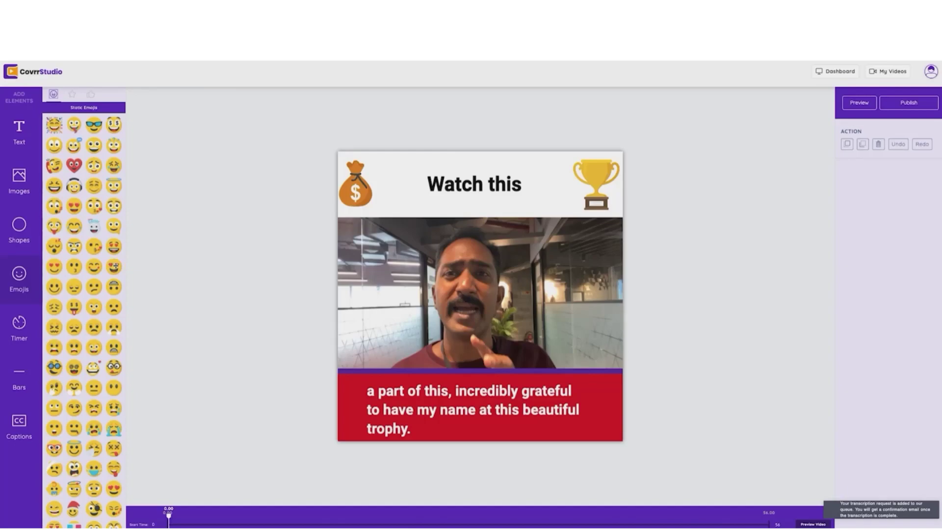
# - Add a small heart-eyes emoji right of the man's face and publish the video
pyautogui.click(114, 266)
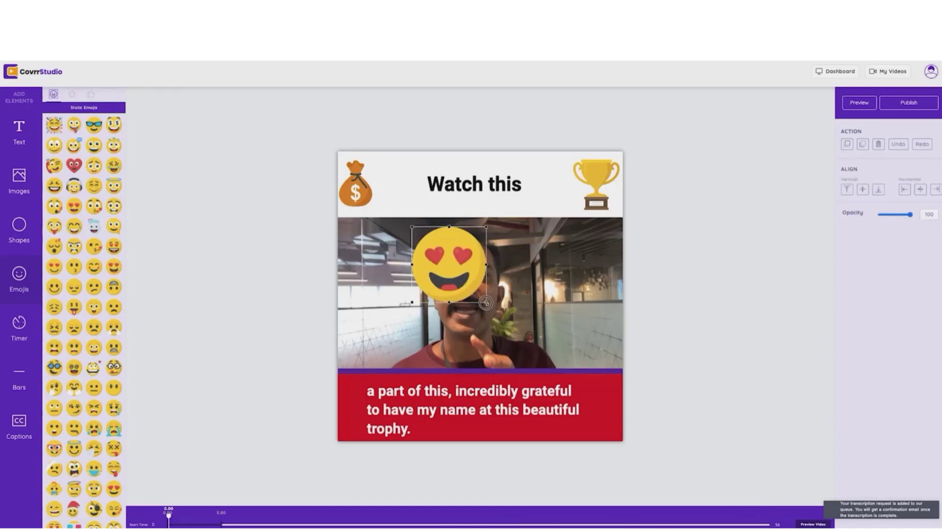
pyautogui.moveTo(486, 302); pyautogui.dragTo(571, 303)
pyautogui.click(757, 260)
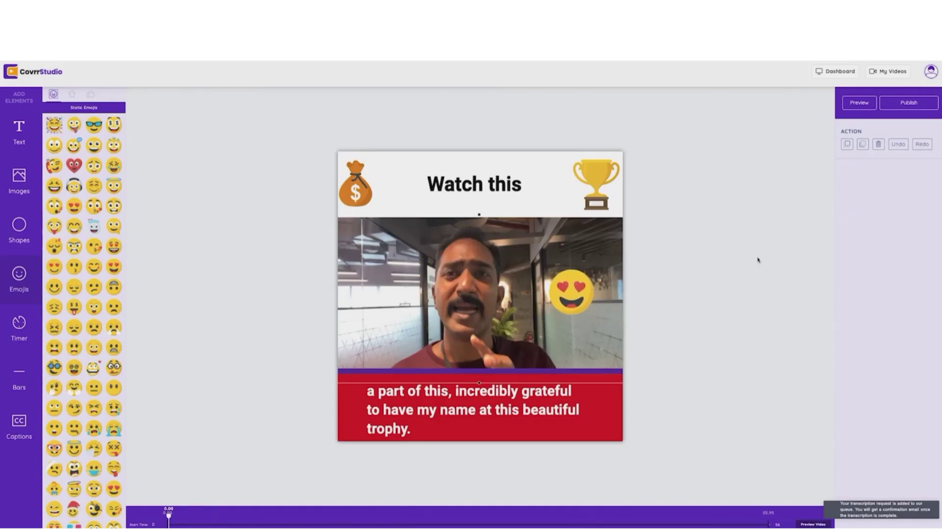
pyautogui.click(908, 102)
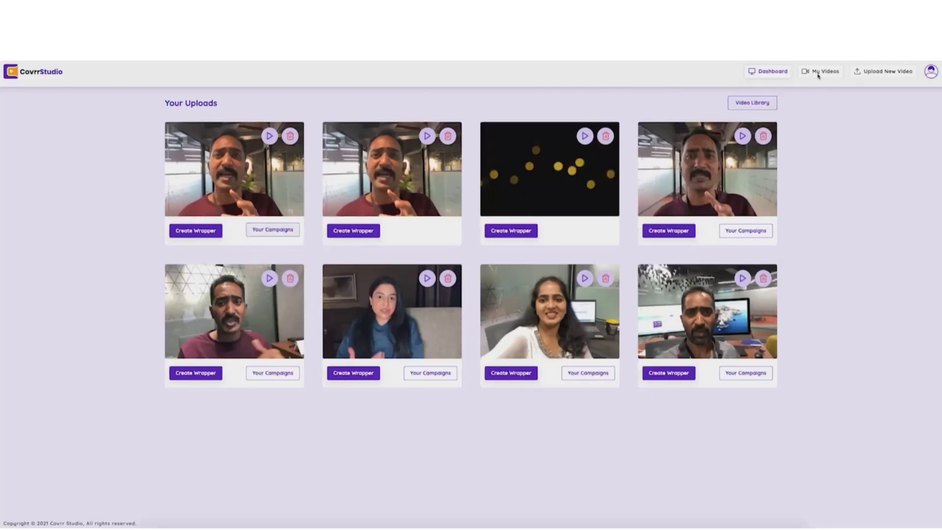
# - Go to My Videos, where the 'Watch this' video is listed as Campaign 1
pyautogui.click(818, 74)
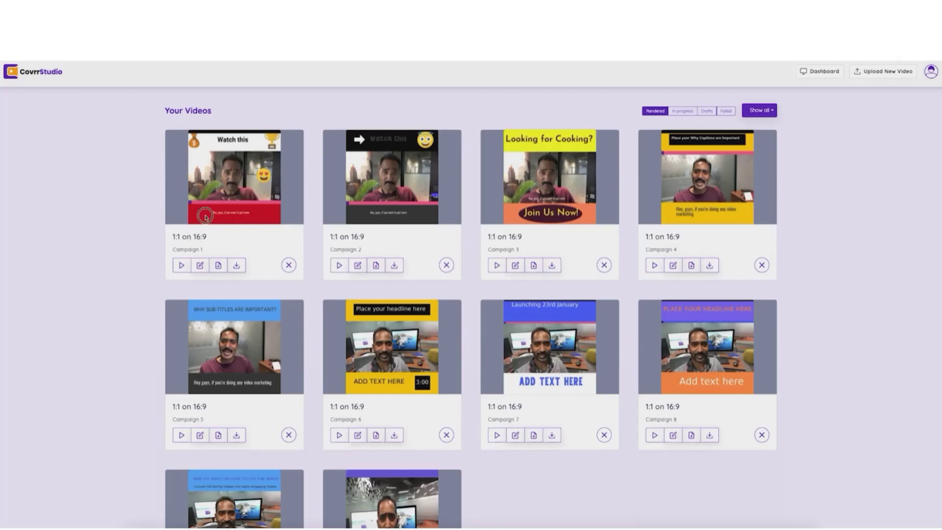
# - Play and pause a preview of Campaign 1, then download its mp4 file
pyautogui.click(180, 265)
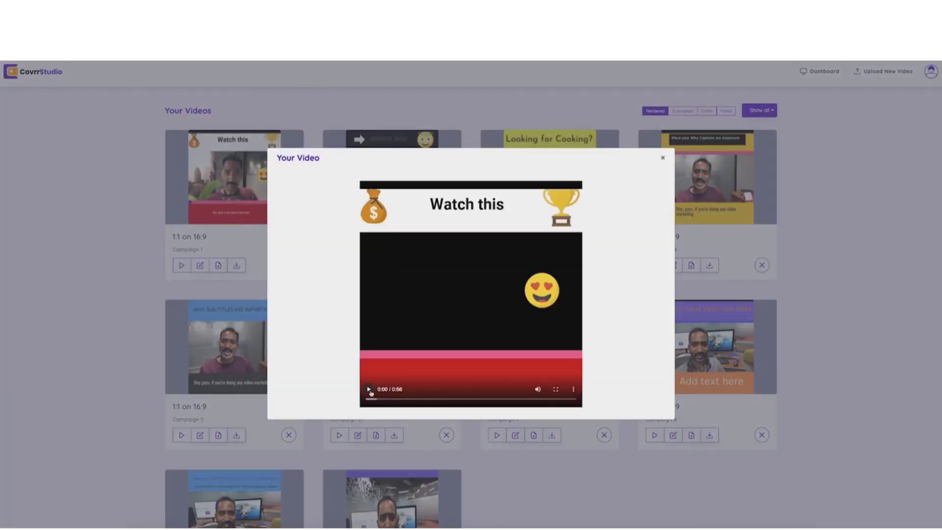
pyautogui.click(369, 390)
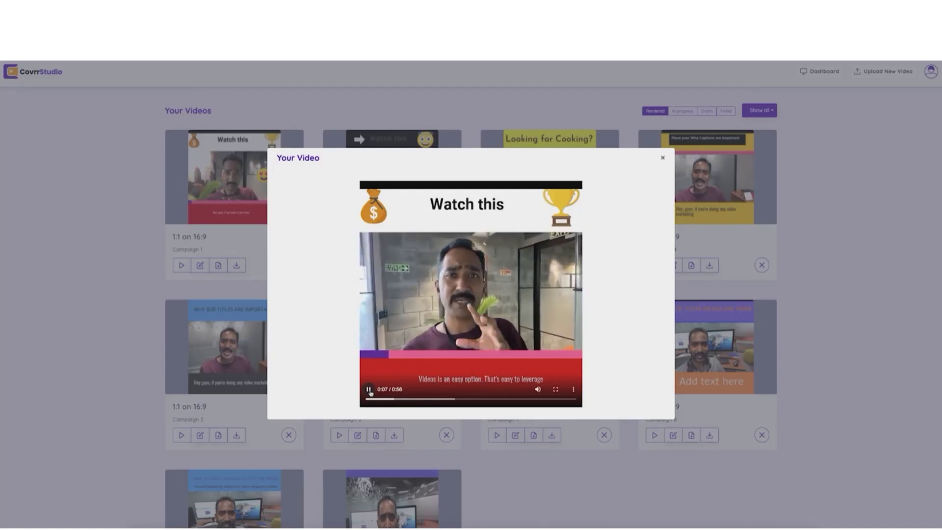
pyautogui.click(369, 389)
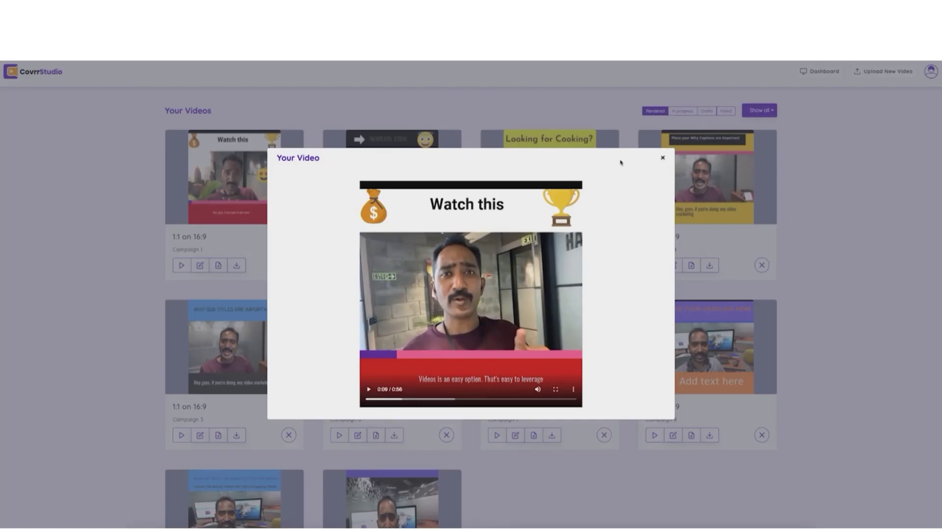
pyautogui.click(662, 157)
pyautogui.click(244, 266)
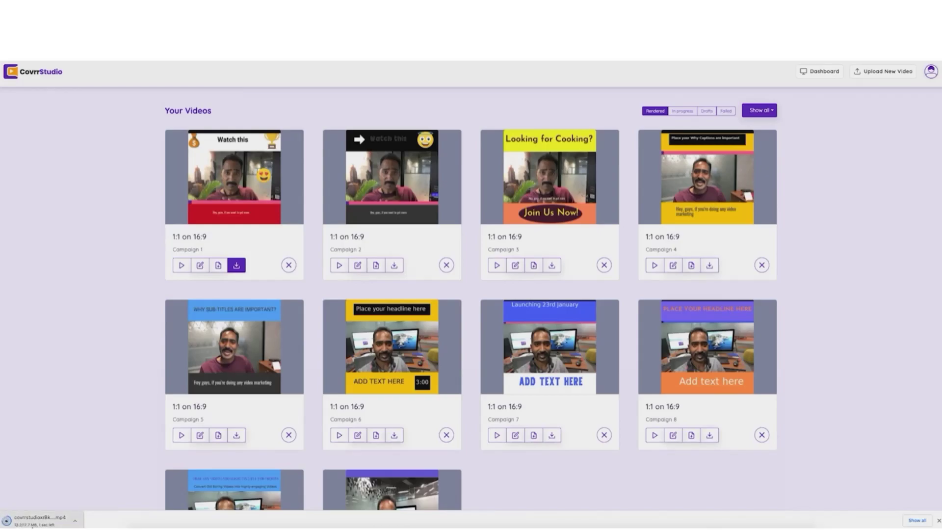
# - Reopen the rendered 'Watch this' Campaign 1 video for editing
pyautogui.click(200, 265)
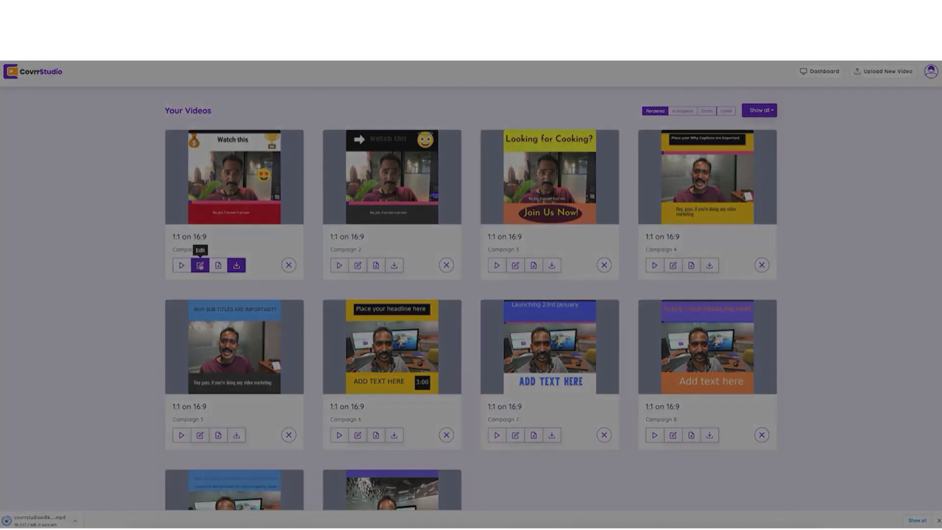